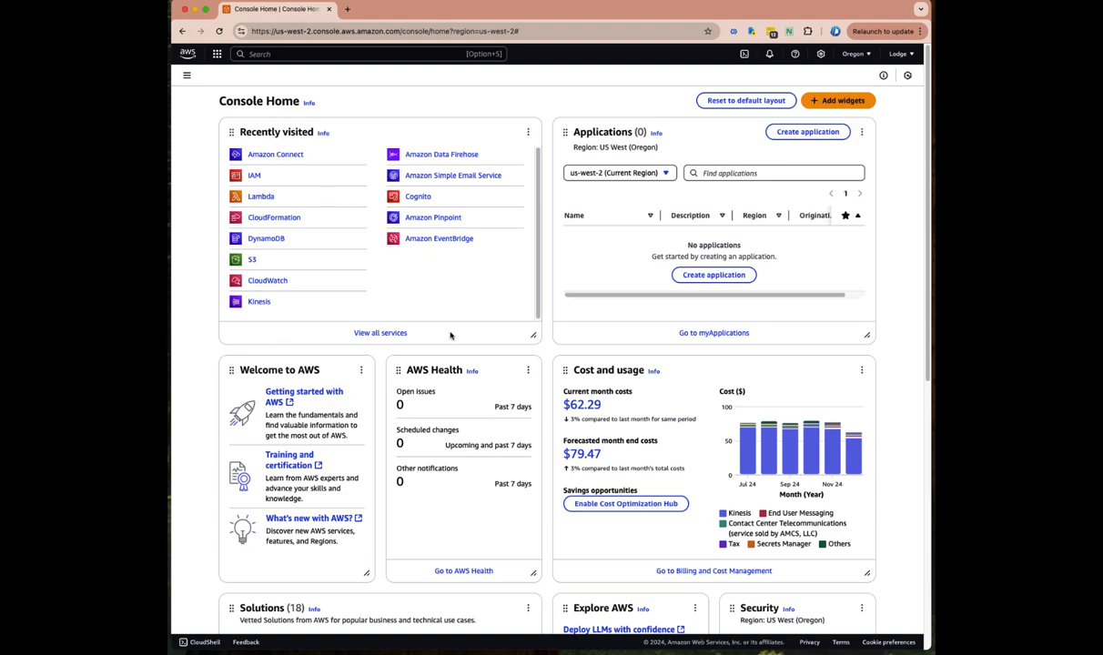
{"action": "left_click", "coordinate": [379, 332]}
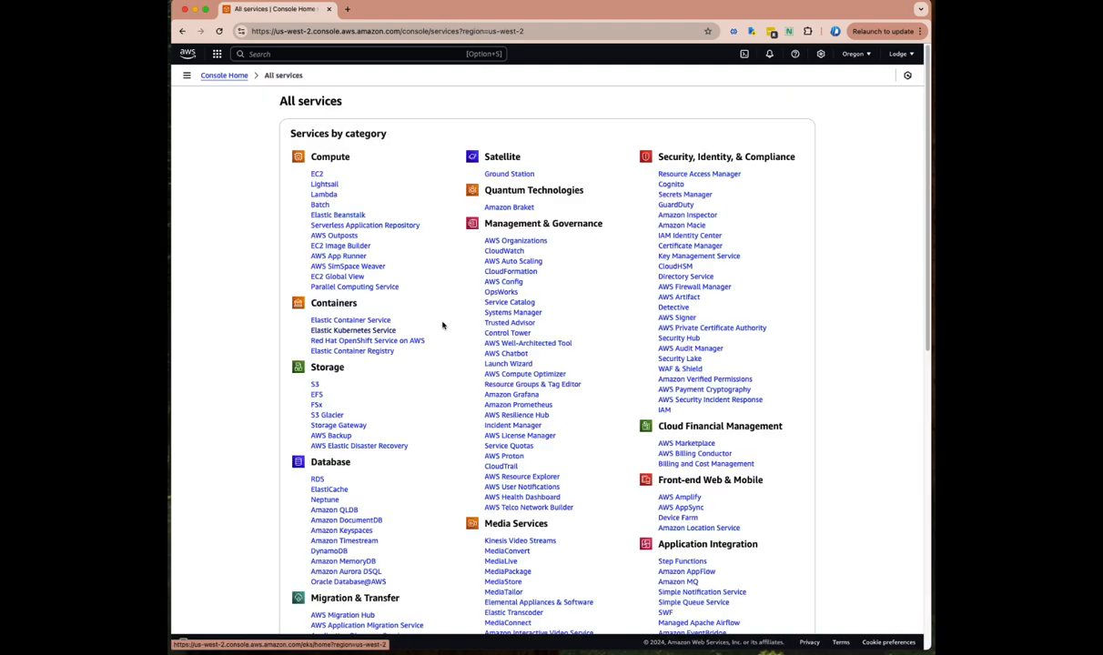
{"action": "scroll", "coordinate": [537, 388], "scroll_direction": "down", "scroll_amount": 5}
{"action": "scroll", "coordinate": [529, 387], "scroll_direction": "up", "scroll_amount": 6}
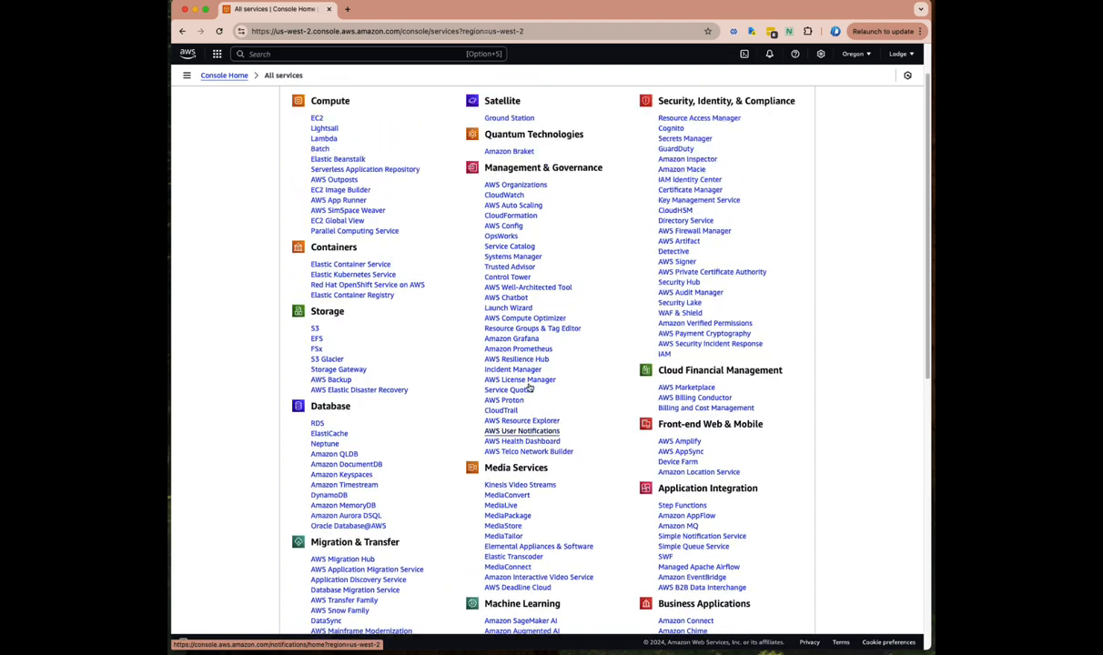
{"action": "left_click", "coordinate": [186, 53]}
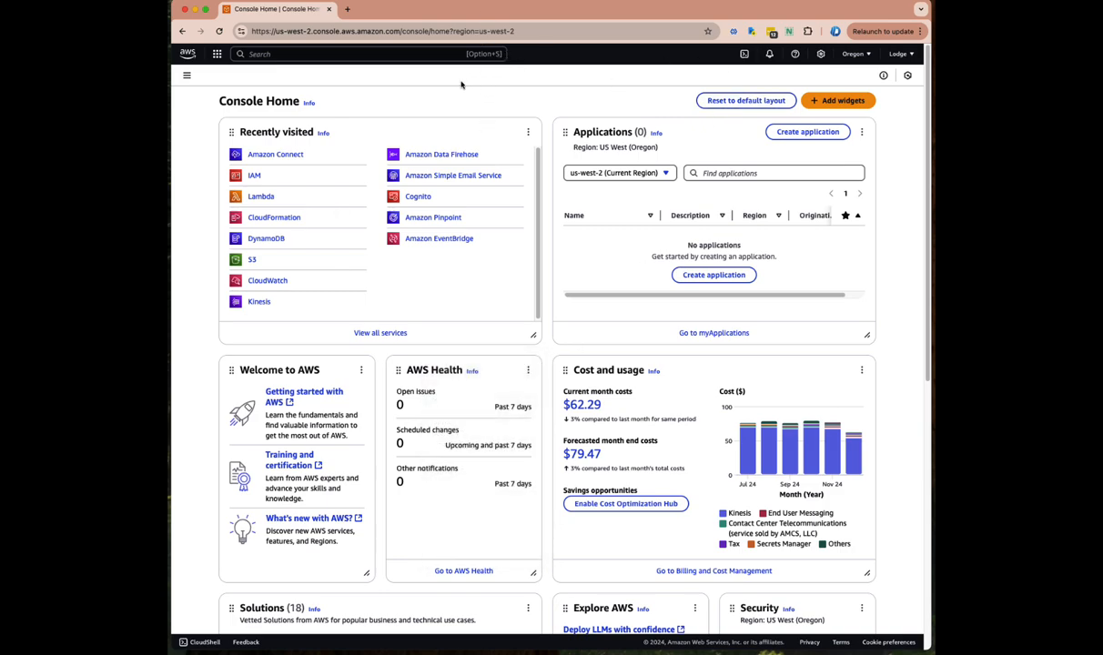
Open Amazon Connect from Recently visited and start adding a new instance
{"action": "left_click", "coordinate": [272, 155]}
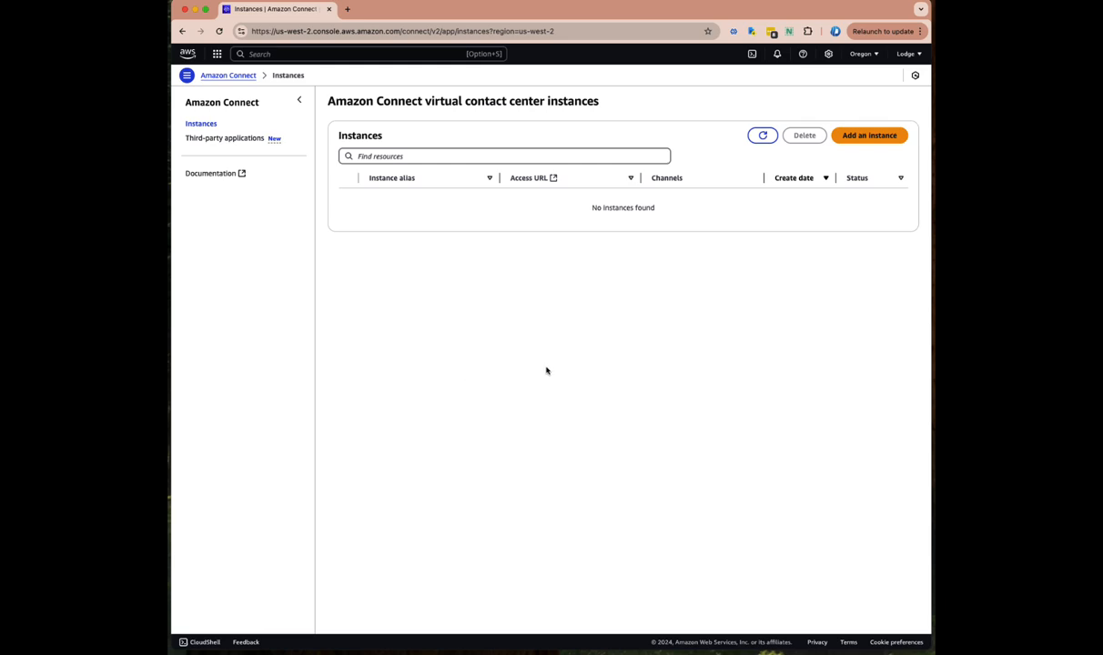
{"action": "left_click", "coordinate": [873, 138]}
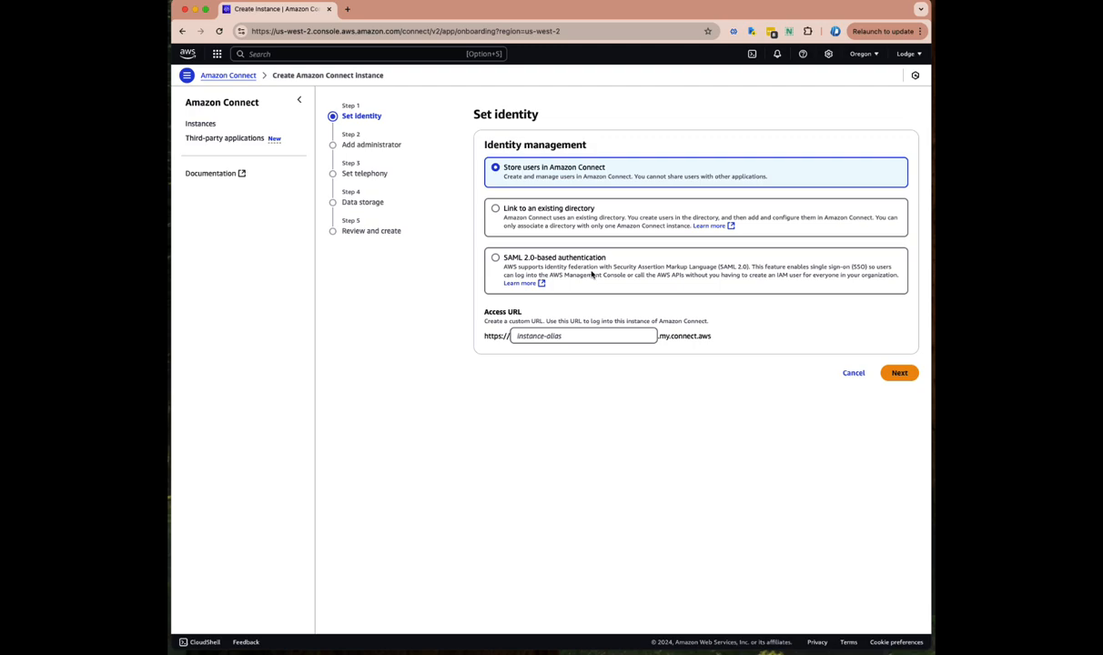
Enter drvoipdemo as the instance's access URL alias and move on to the administrator step
{"action": "left_click", "coordinate": [533, 337]}
{"action": "type", "text": "dr"}
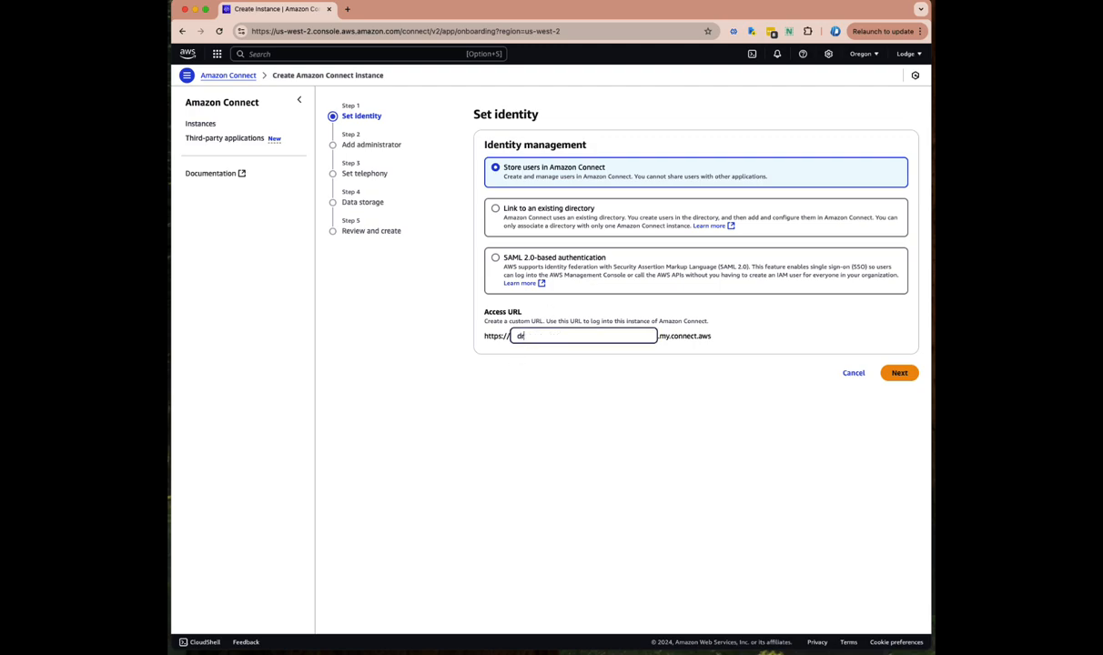
{"action": "type", "text": "voipd3em"}
{"action": "type", "text": "emo"}
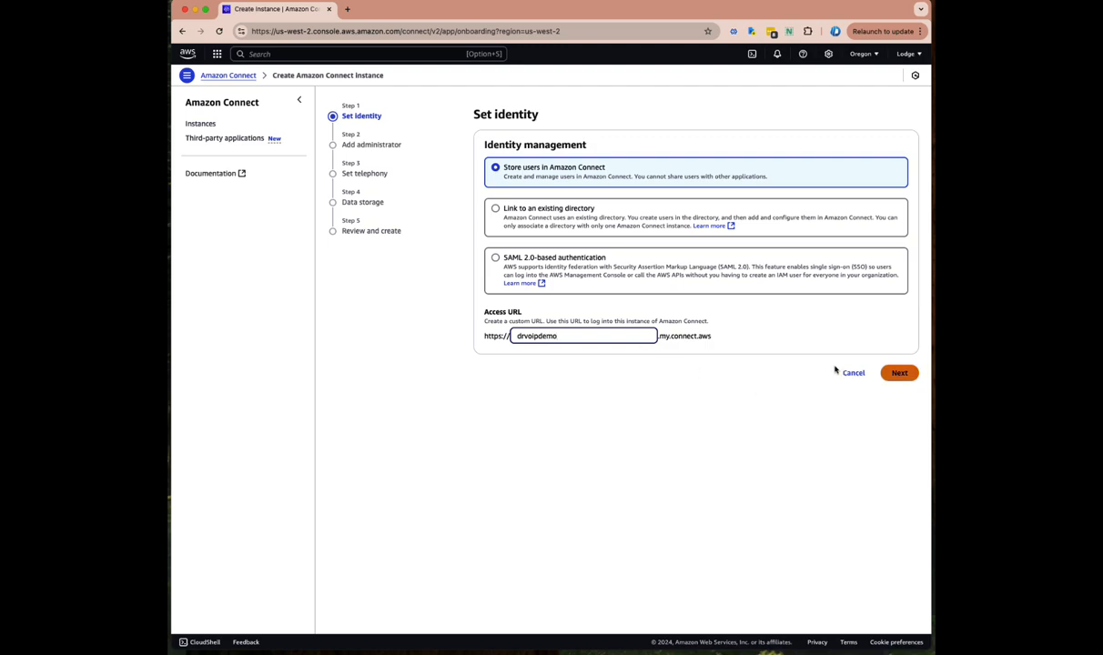
{"action": "left_click", "coordinate": [901, 374]}
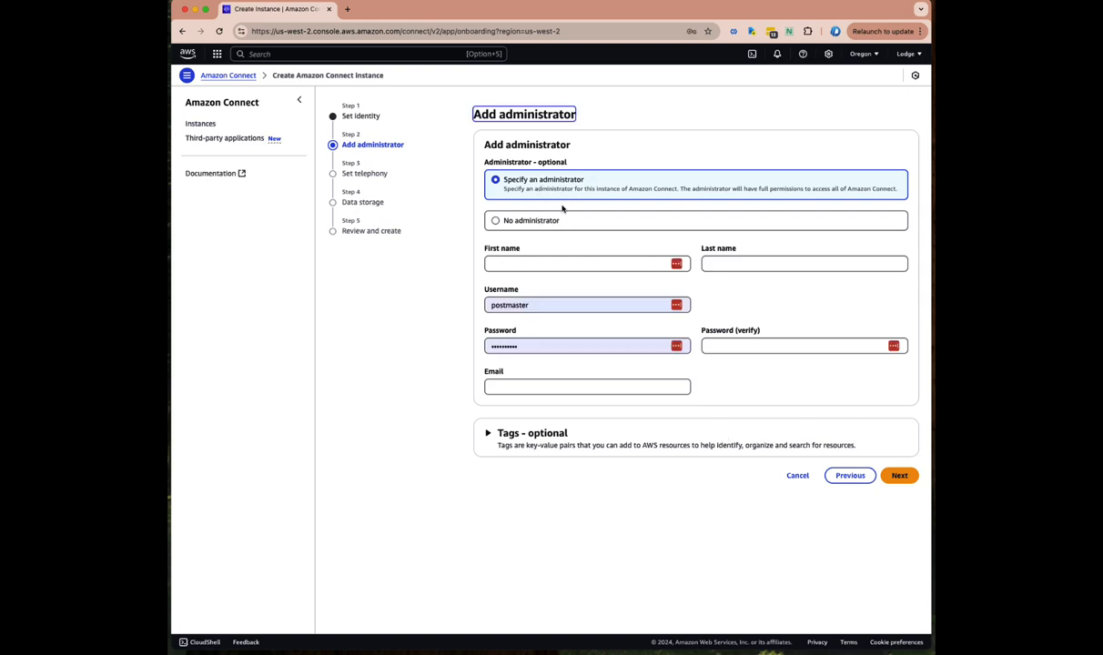
Autofill the administrator form from a saved entry, then set the first name, last name and username
{"action": "left_click", "coordinate": [505, 264]}
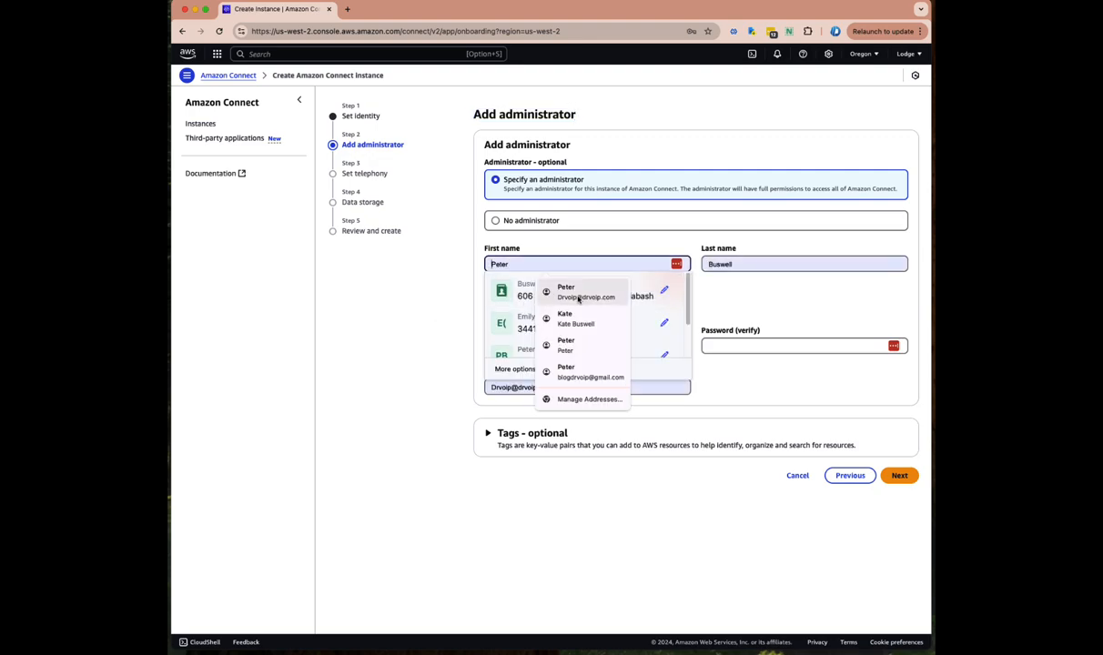
{"action": "left_click", "coordinate": [551, 287]}
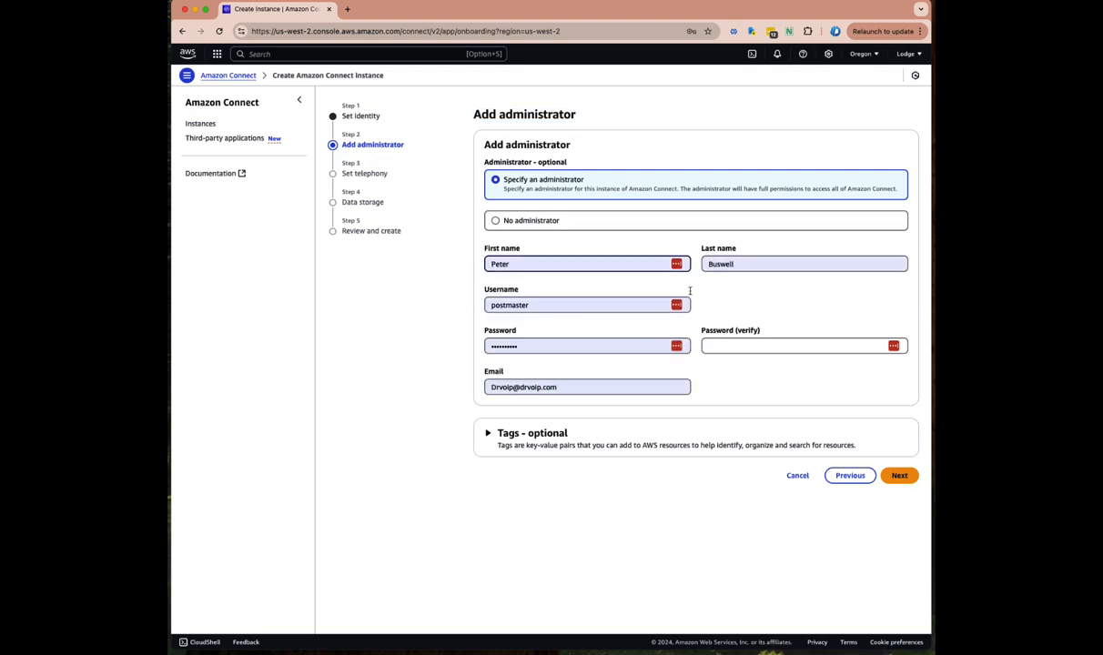
{"action": "double_click", "coordinate": [515, 263]}
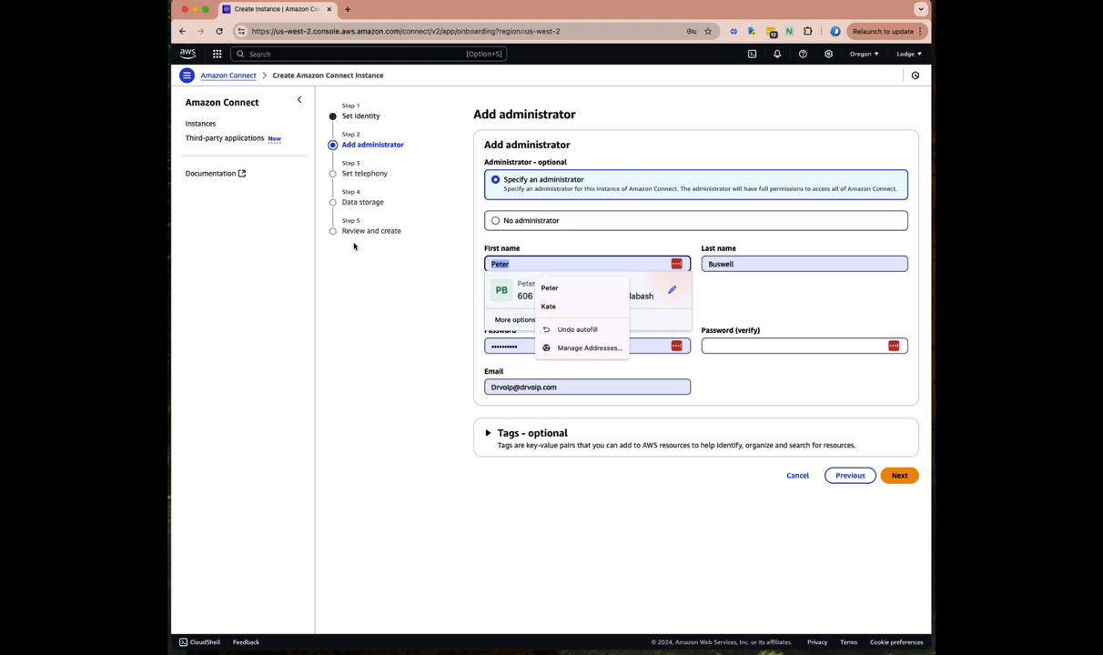
{"action": "type", "text": "Gadalf"}
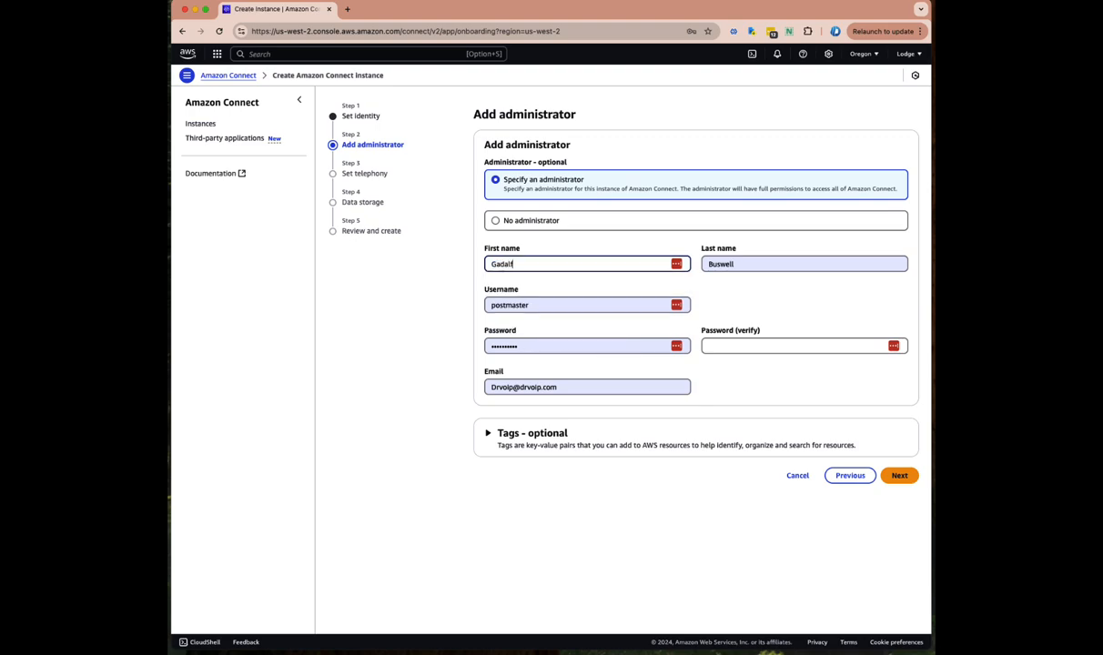
{"action": "key", "text": "Tab"}
{"action": "type", "text": "De"}
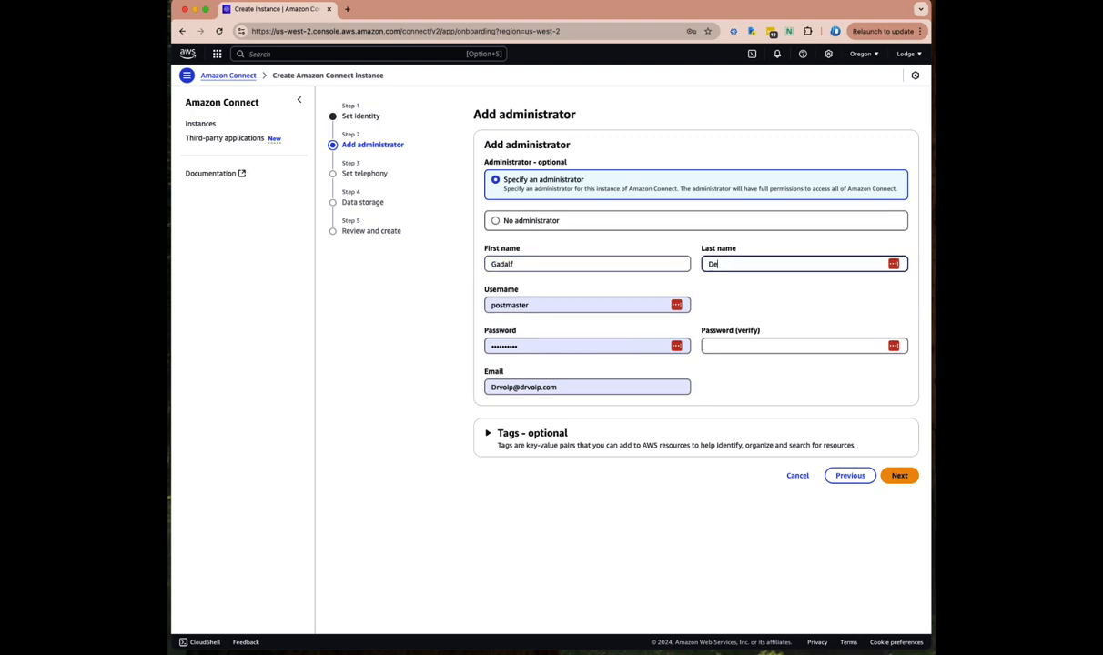
{"action": "type", "text": "Ge"}
{"action": "key", "text": "Tab"}
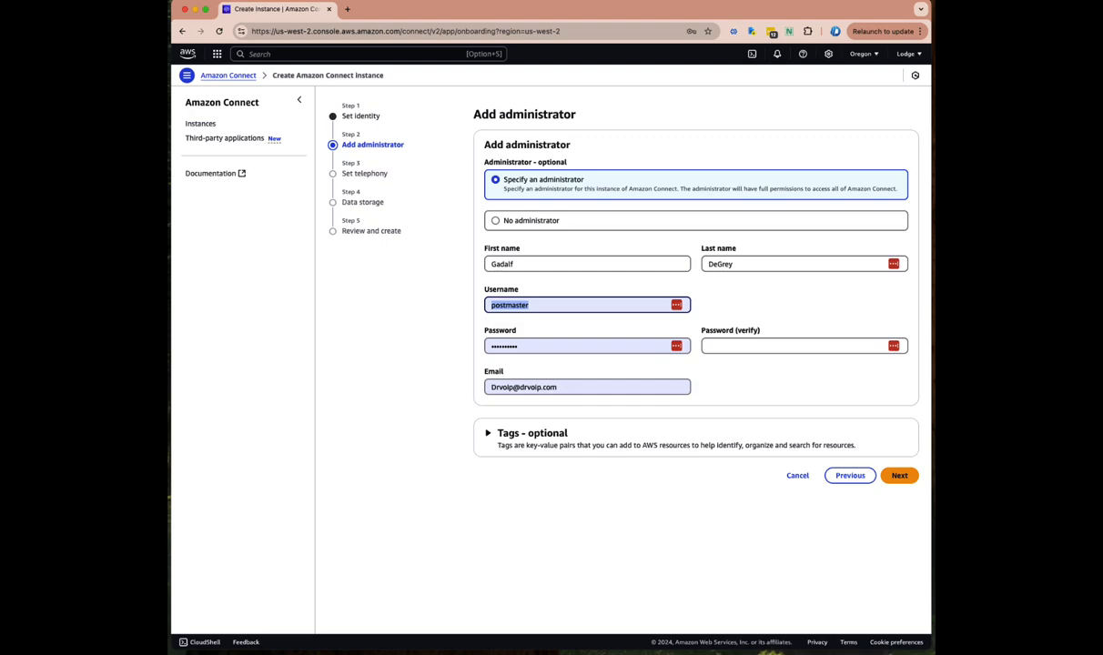
{"action": "type", "text": "Gadalf"}
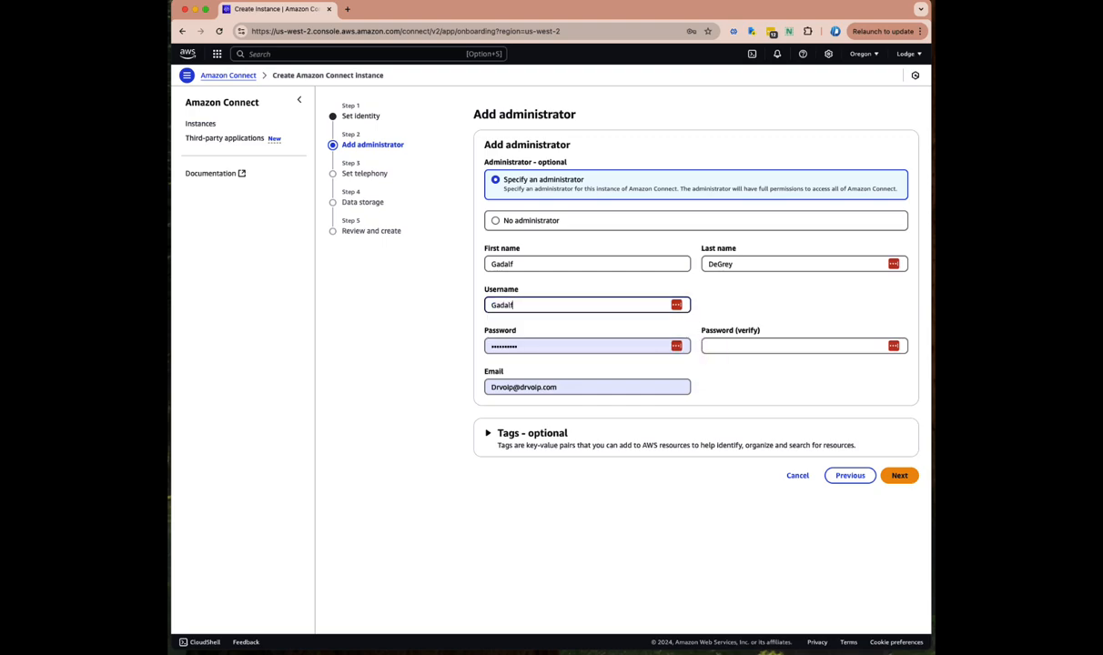
Enter and confirm the administrator password, fill in the e-mail address, and submit
{"action": "key", "text": "Tab"}
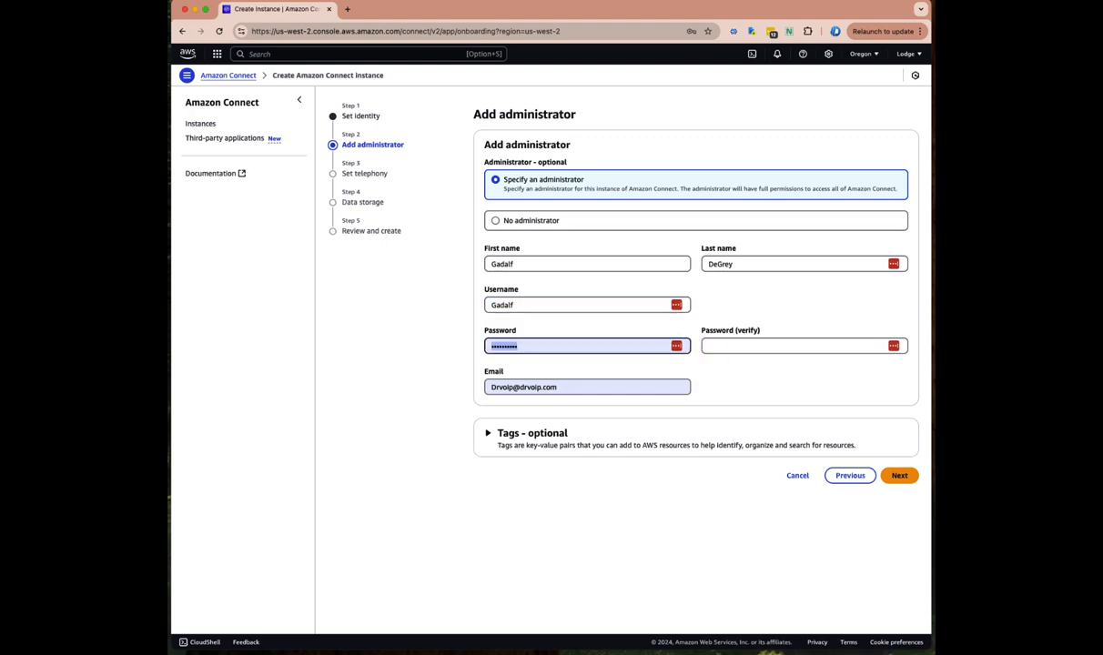
{"action": "type", "text": "•"}
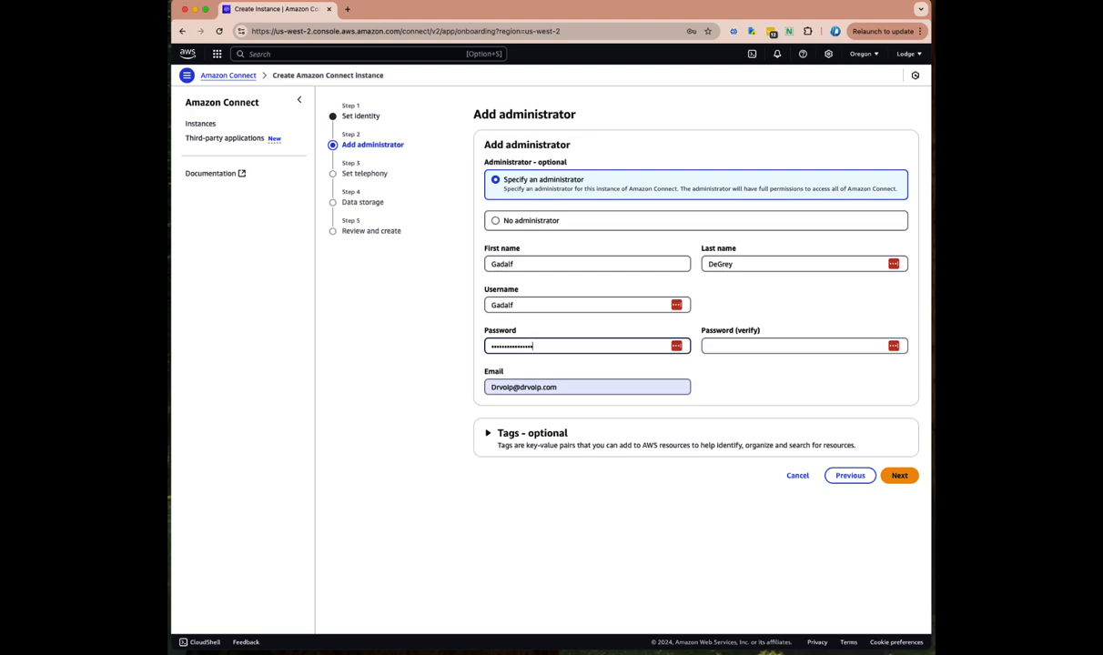
{"action": "key", "text": "Tab"}
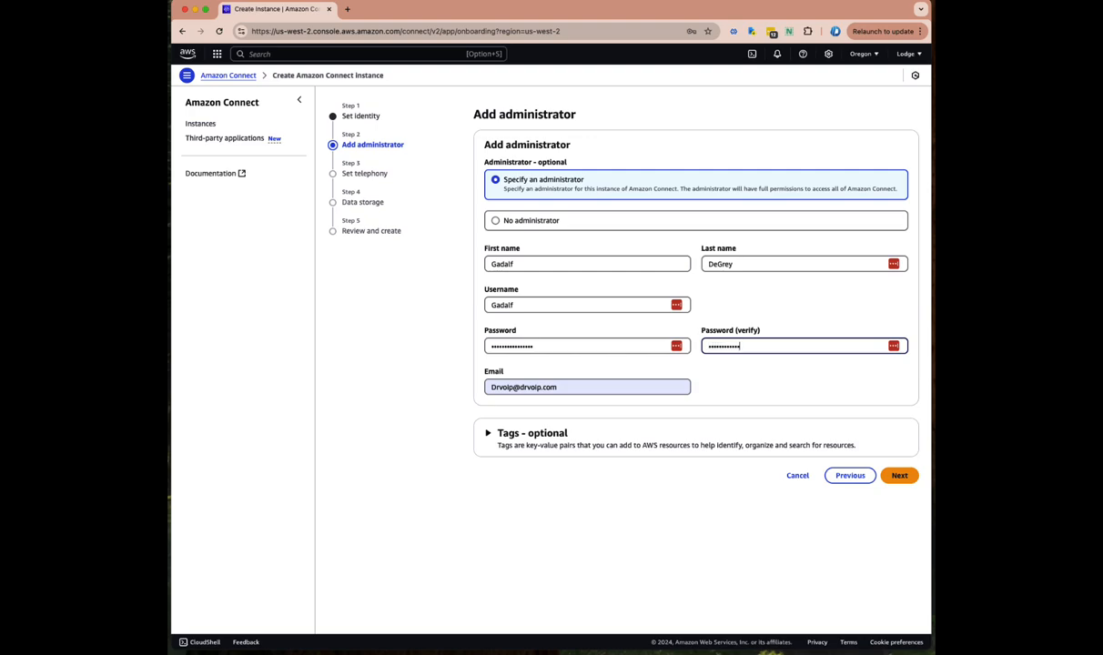
{"action": "key", "text": "Tab"}
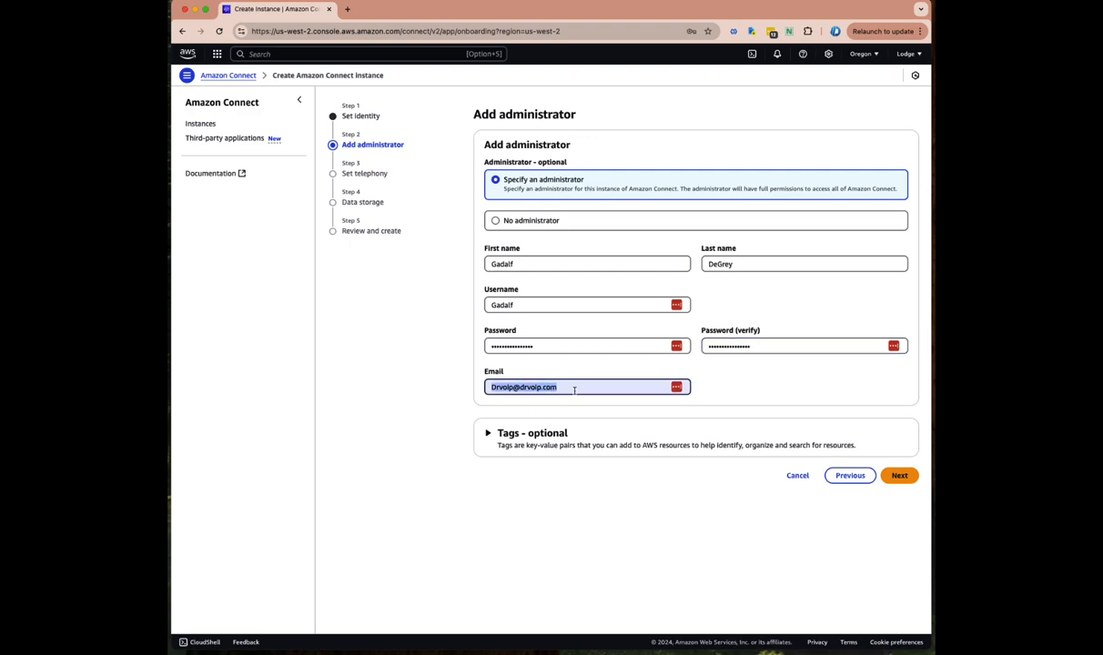
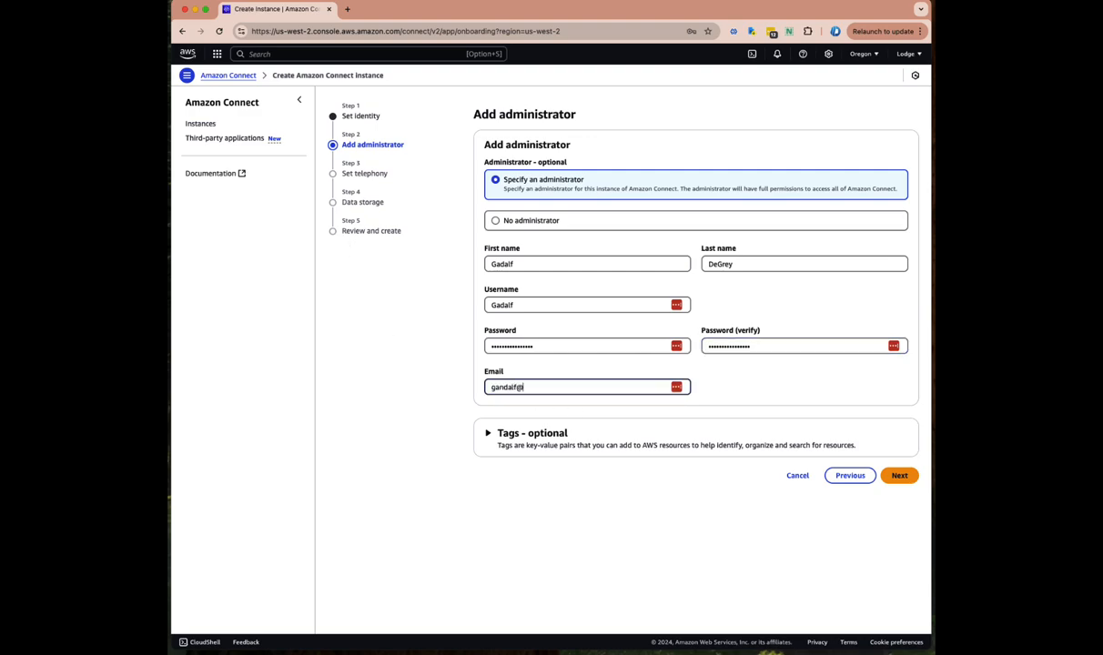
{"action": "key", "text": "Tab"}
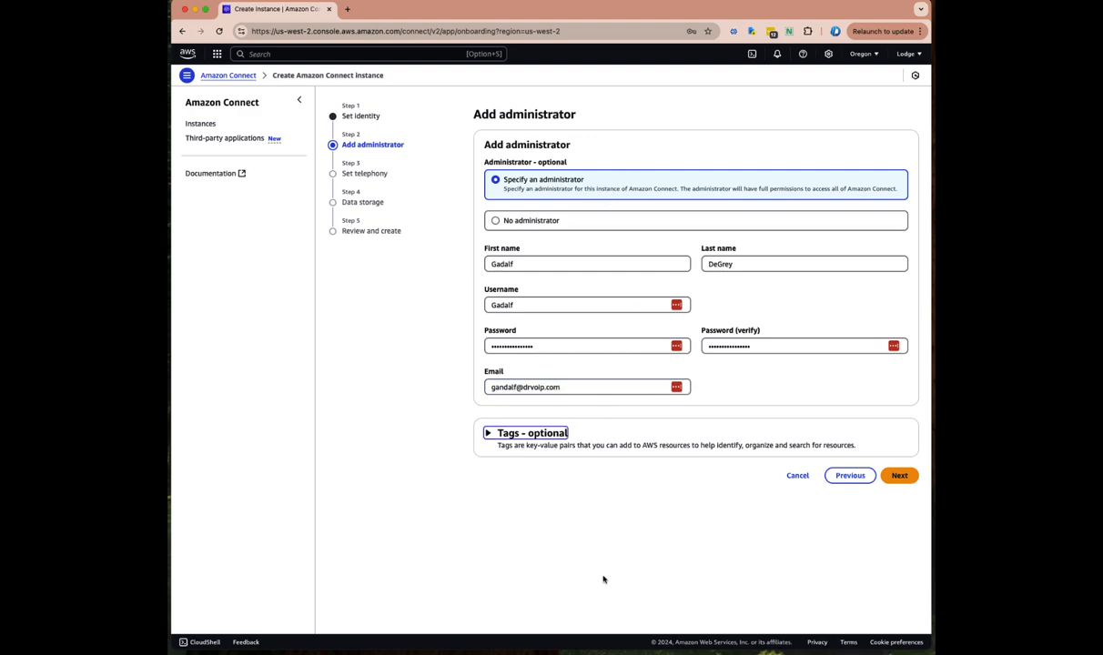
{"action": "left_click", "coordinate": [899, 478]}
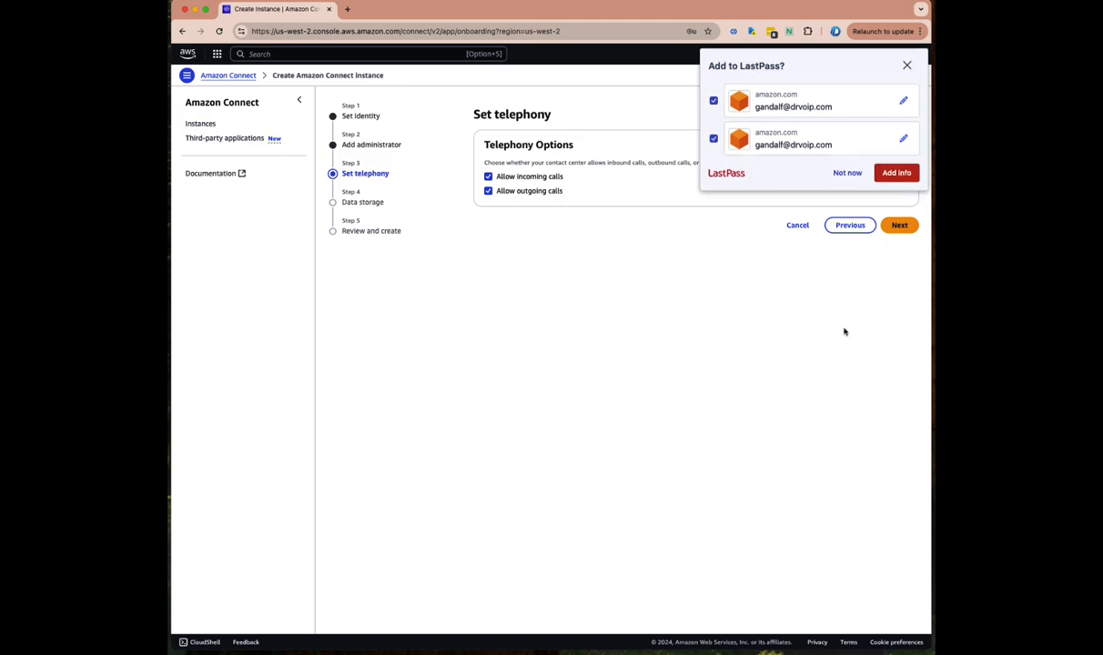
Dismiss the LastPass save prompt and continue with inbound and outbound calls allowed
{"action": "left_click", "coordinate": [852, 174]}
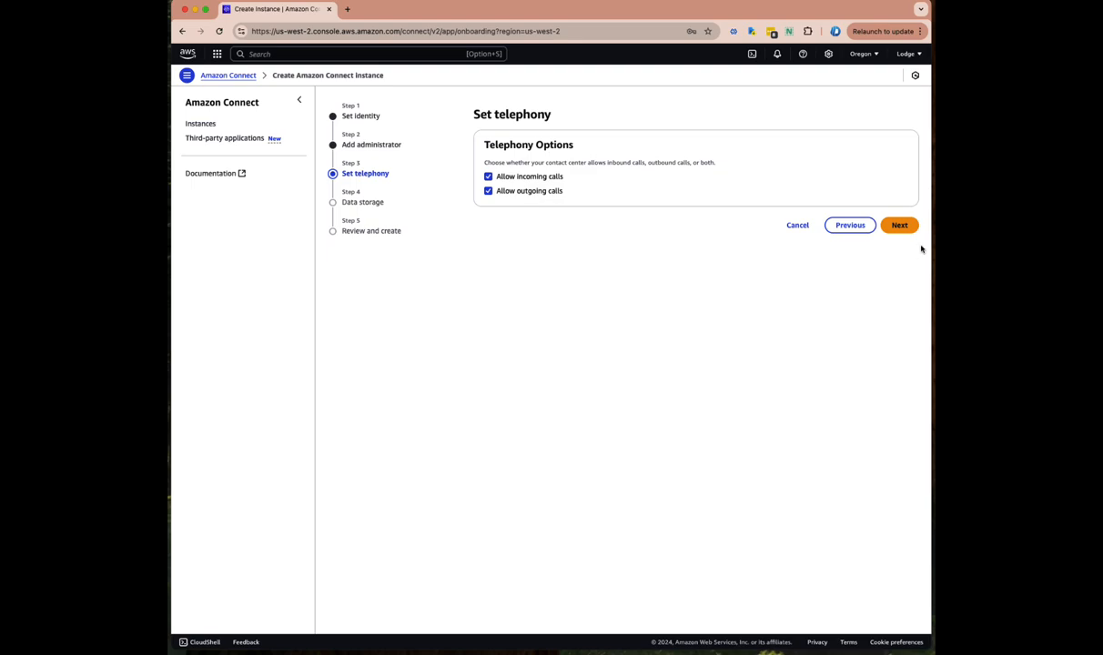
{"action": "left_click", "coordinate": [900, 226]}
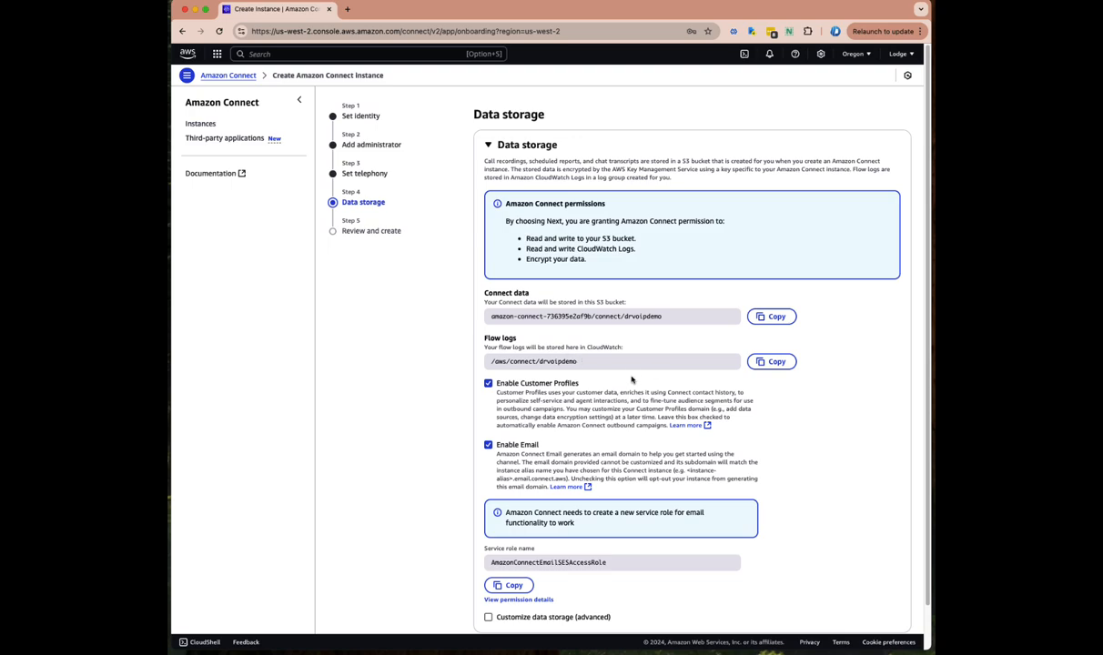
Keep default data storage with Customer Profiles and Email enabled and proceed to review
{"action": "scroll", "coordinate": [631, 379], "scroll_direction": "down", "scroll_amount": 2}
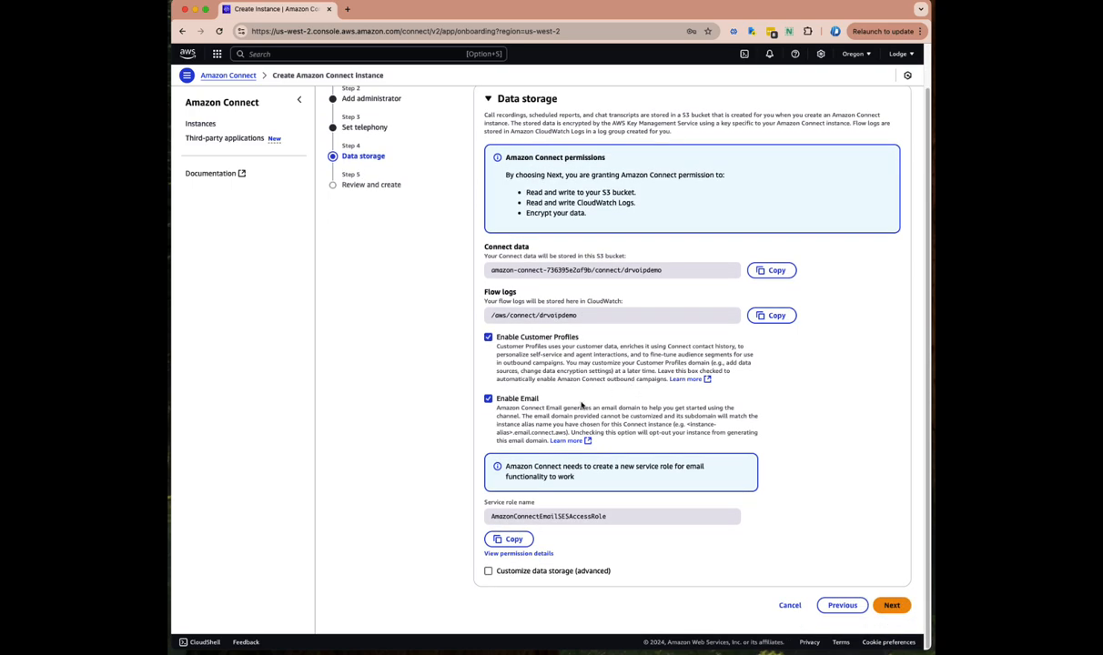
{"action": "scroll", "coordinate": [573, 357], "scroll_direction": "up", "scroll_amount": 1}
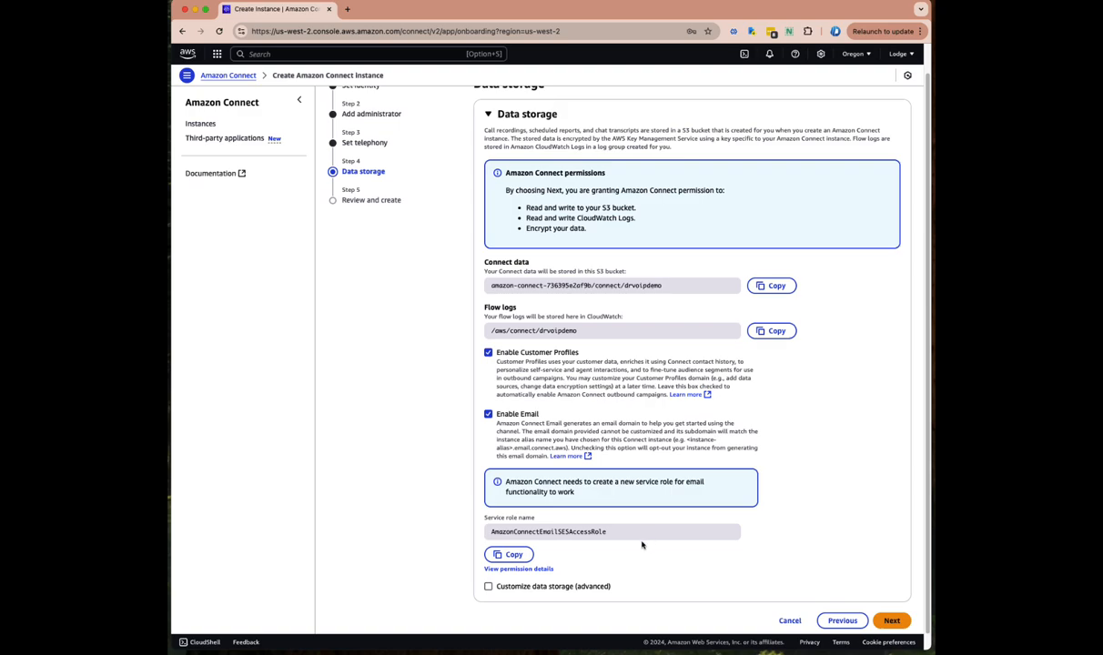
{"action": "left_click", "coordinate": [892, 622]}
Scroll through the Review and create summary, then create the drvoipdemo instance
{"action": "scroll", "coordinate": [519, 264], "scroll_direction": "up", "scroll_amount": 1}
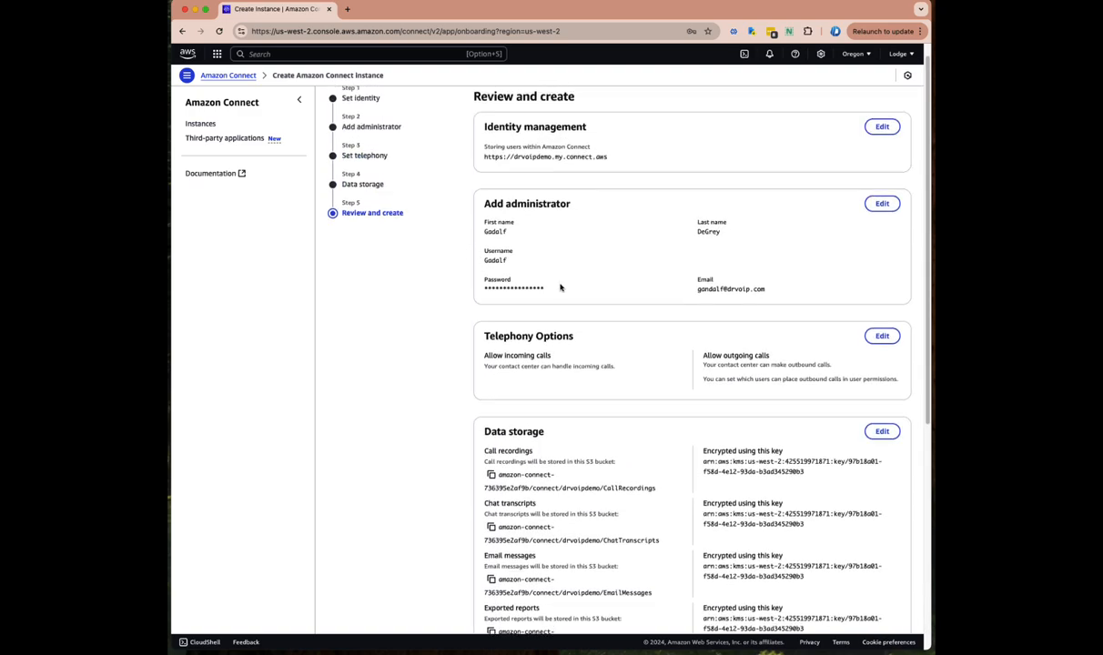
{"action": "scroll", "coordinate": [562, 287], "scroll_direction": "up", "scroll_amount": 1}
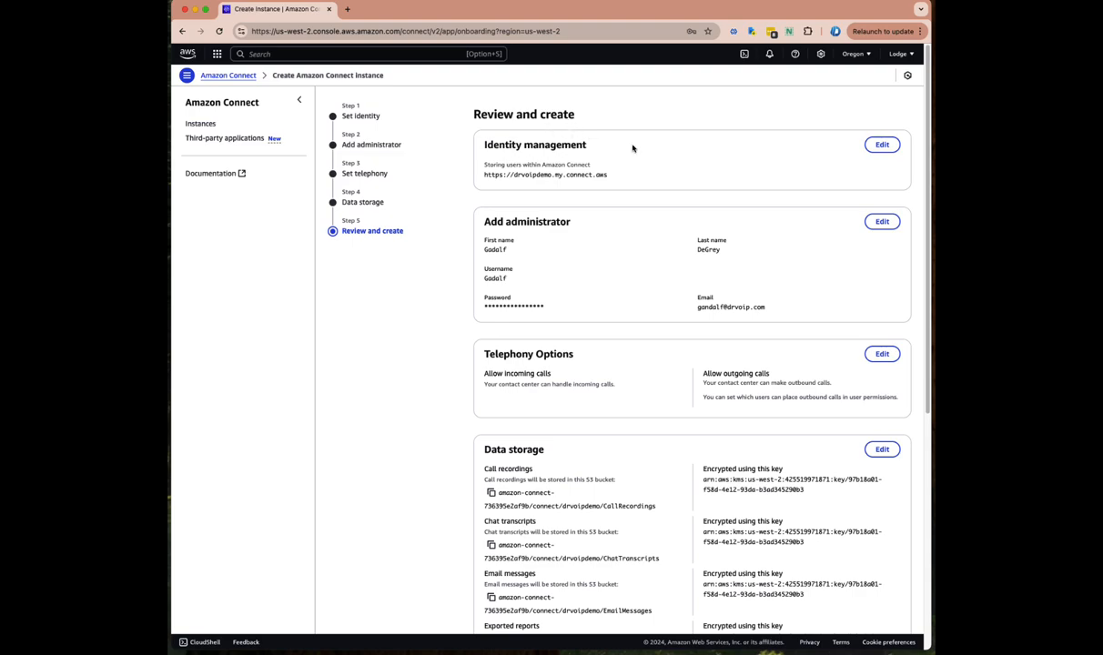
{"action": "scroll", "coordinate": [603, 308], "scroll_direction": "down", "scroll_amount": 10}
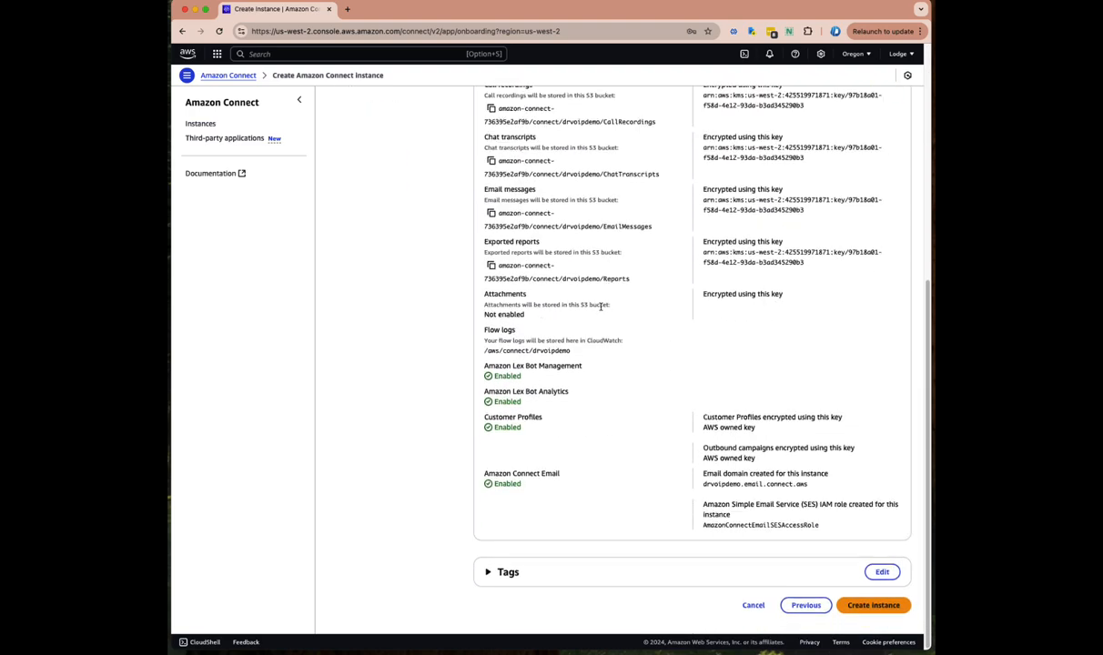
{"action": "scroll", "coordinate": [602, 308], "scroll_direction": "up", "scroll_amount": 10}
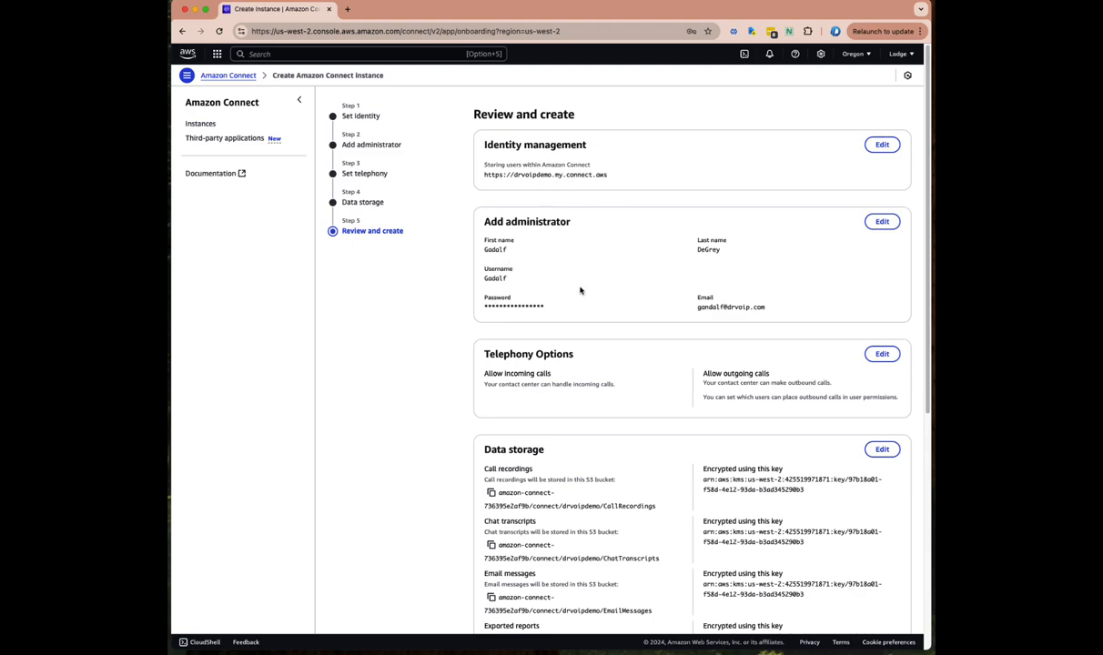
{"action": "scroll", "coordinate": [583, 405], "scroll_direction": "down", "scroll_amount": 3}
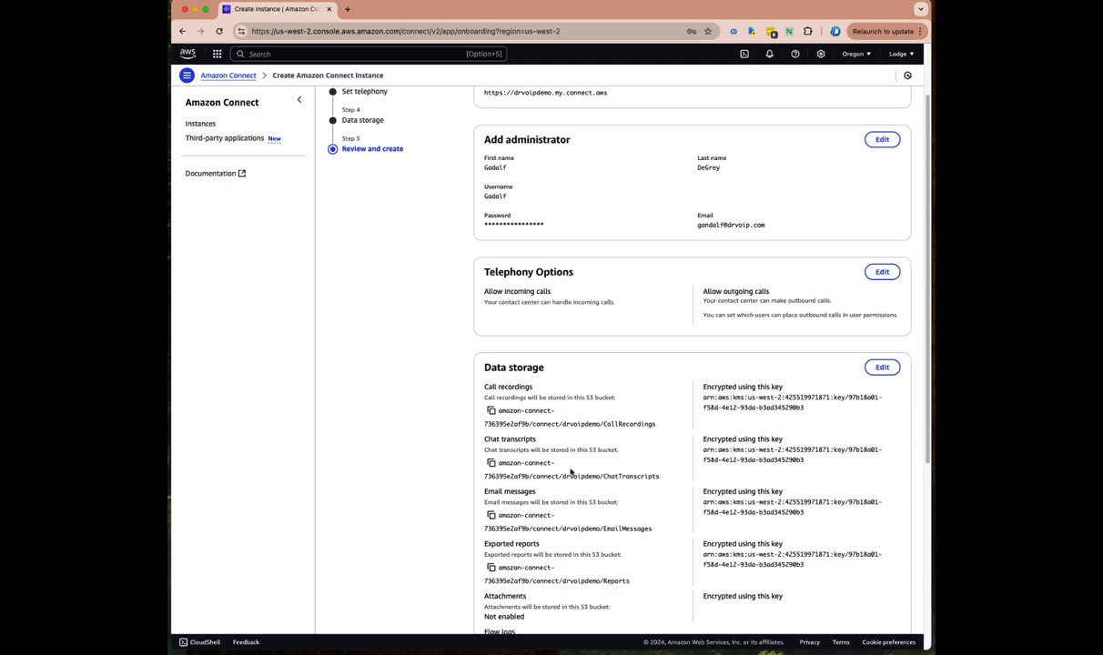
{"action": "scroll", "coordinate": [571, 472], "scroll_direction": "down", "scroll_amount": 10}
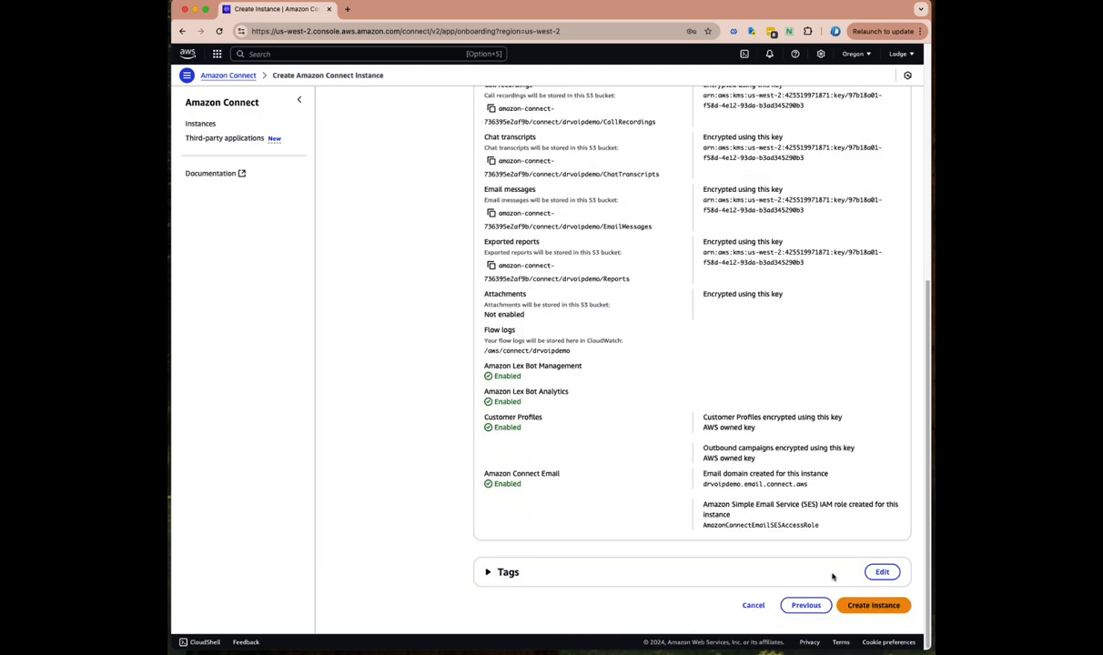
{"action": "left_click", "coordinate": [872, 607]}
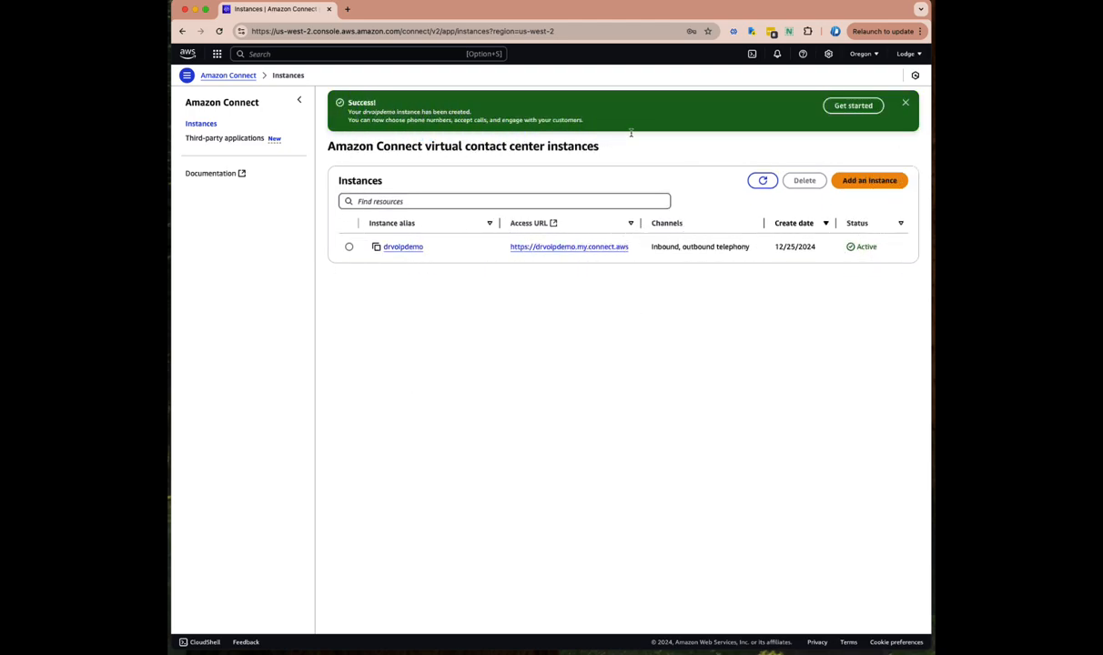
Open the welcome page from Get started, then return to the console's Instances tab
{"action": "left_click", "coordinate": [854, 105]}
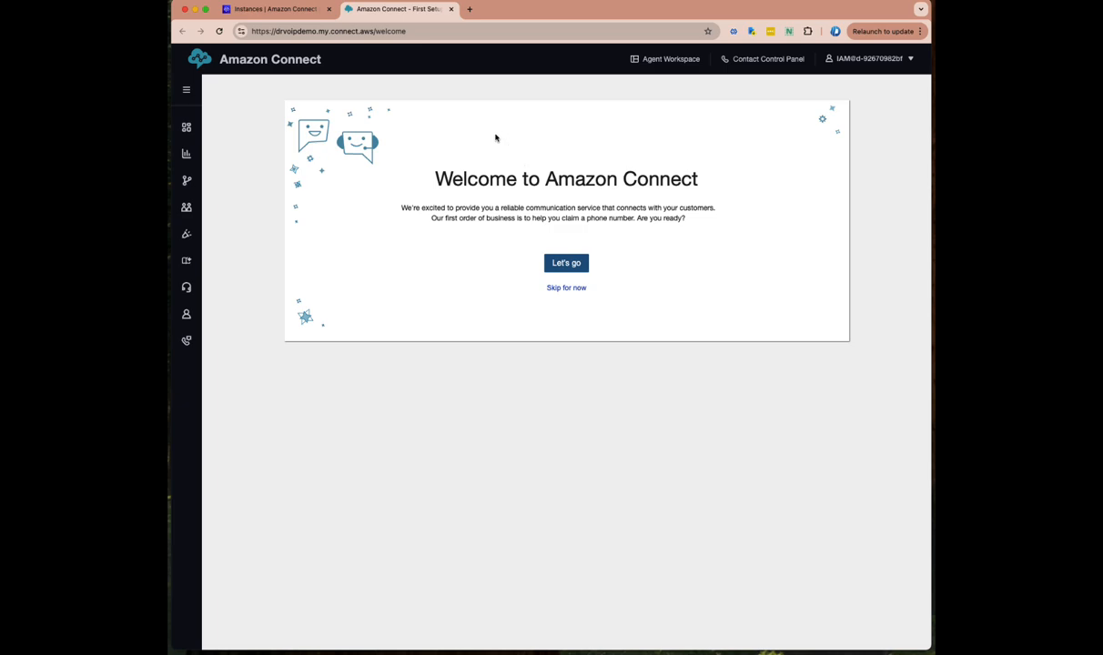
{"action": "left_click", "coordinate": [273, 9]}
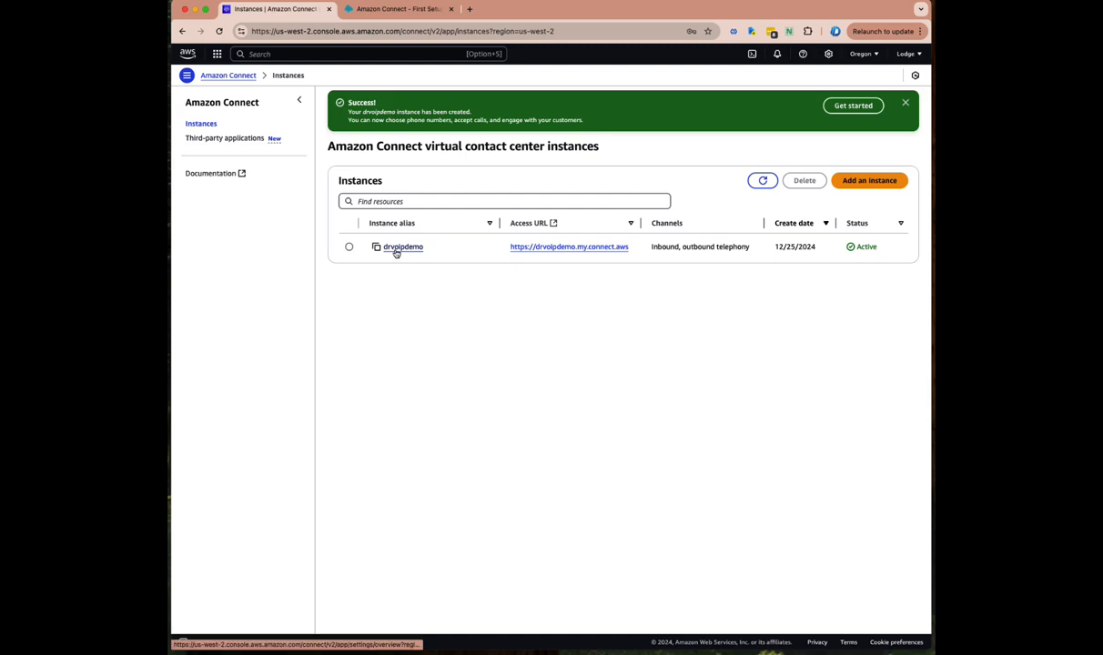
Copy the drvoipdemo access URL and load it in a new Chrome tab
{"action": "right_click", "coordinate": [567, 249]}
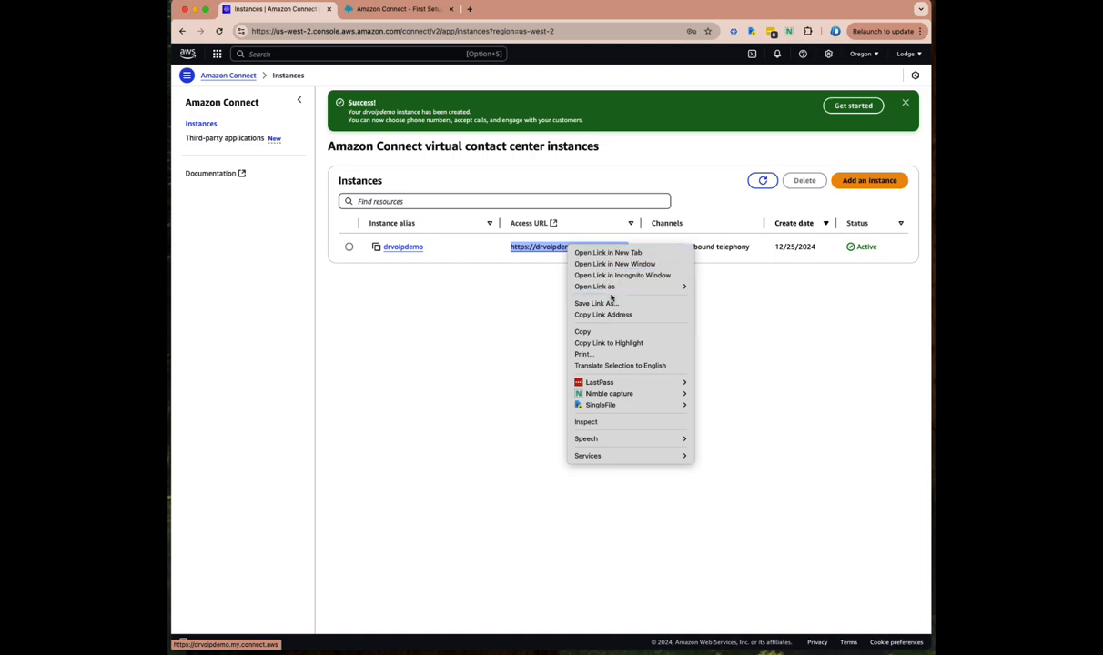
{"action": "left_click", "coordinate": [602, 334]}
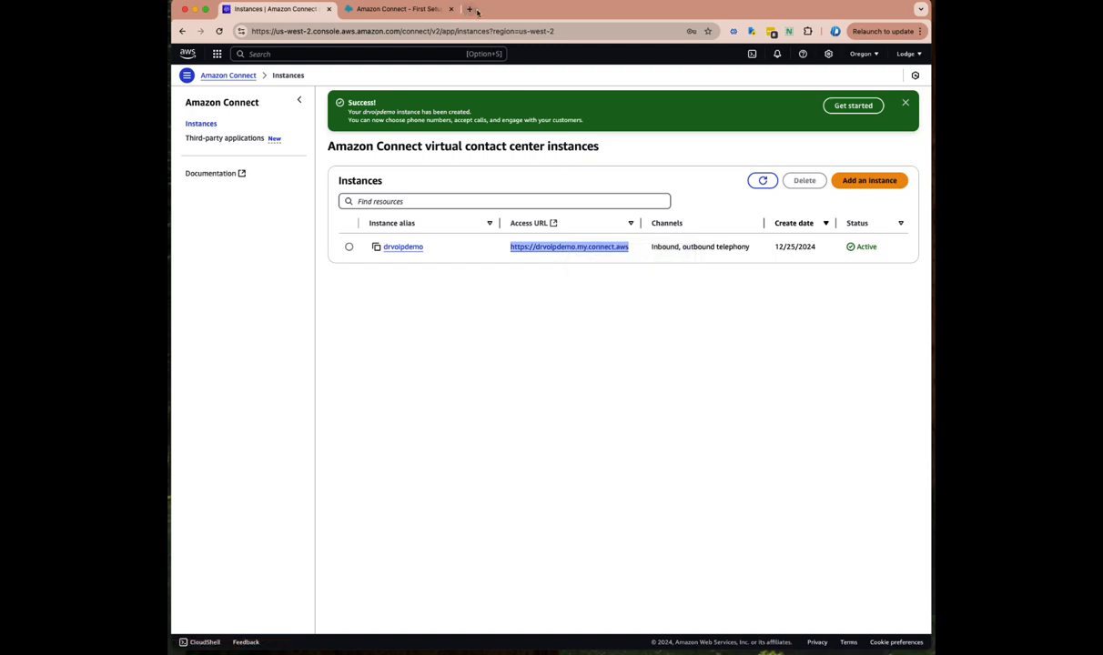
{"action": "key", "text": "super+t"}
{"action": "left_click", "coordinate": [393, 31]}
{"action": "right_click", "coordinate": [393, 31]}
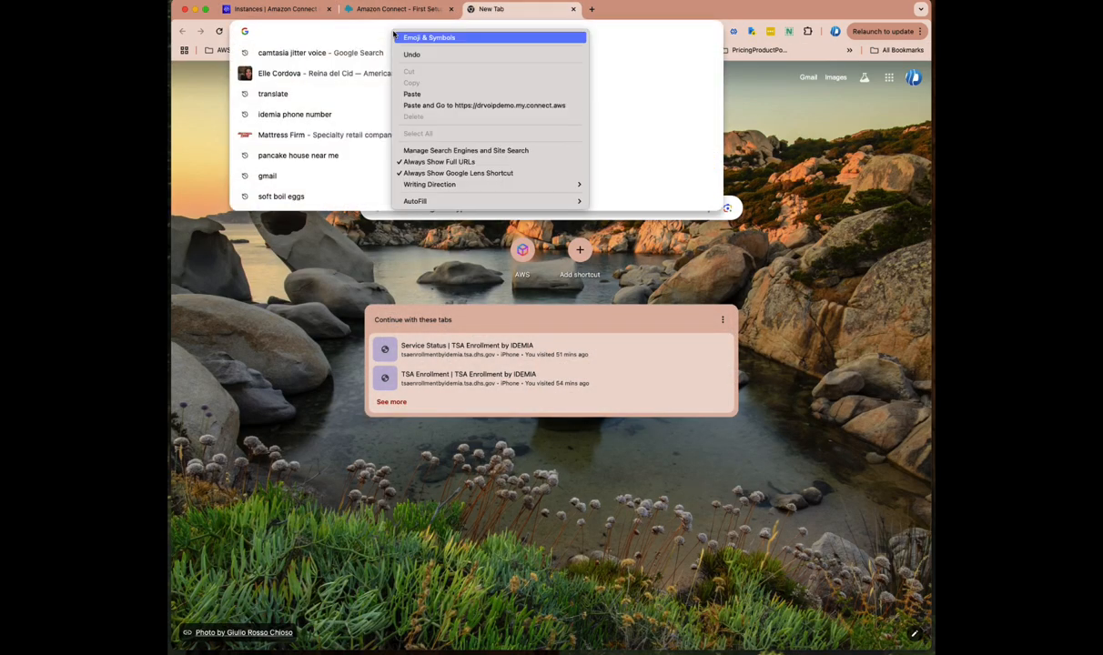
{"action": "left_click", "coordinate": [420, 92]}
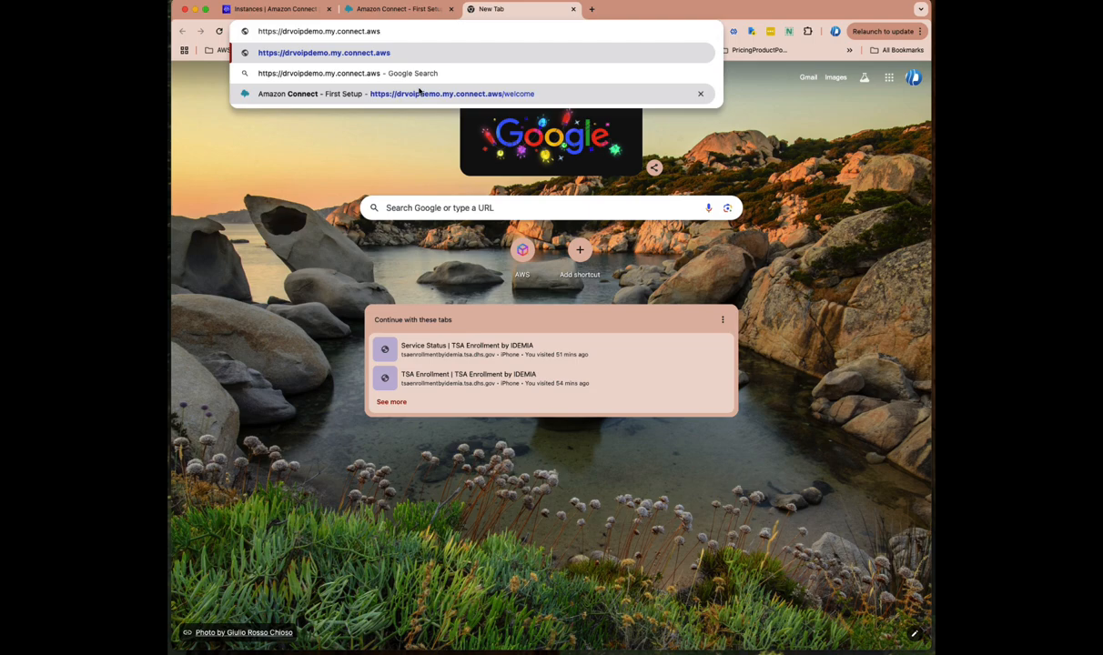
{"action": "key", "text": "Return"}
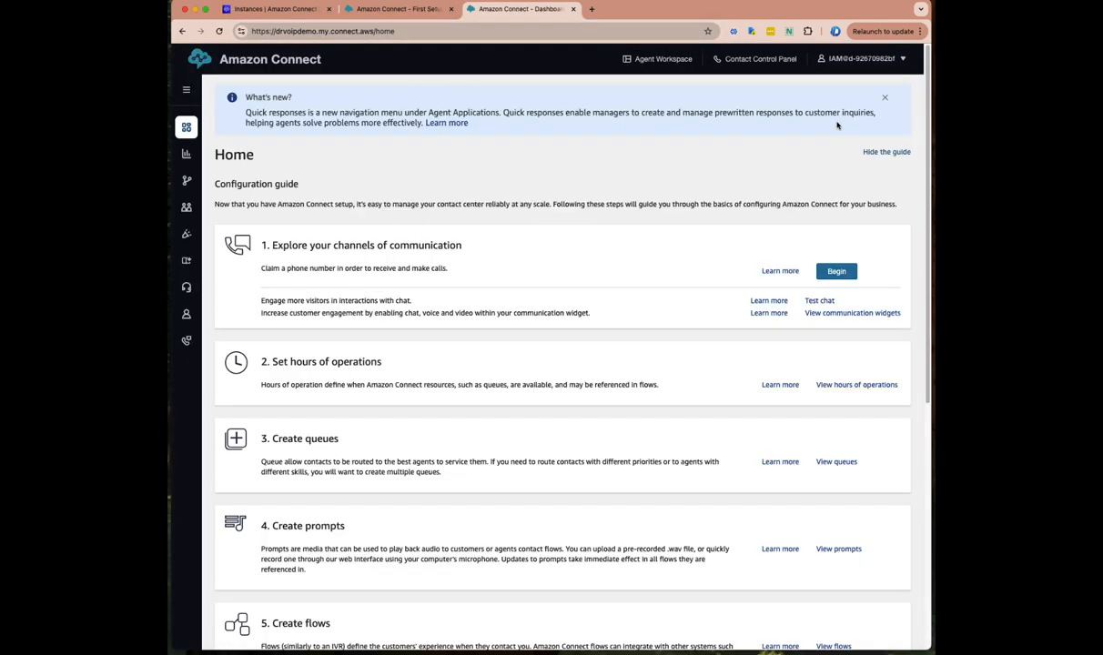
Close the Amazon Connect - Dashboard tab to get back to the instances list
{"action": "left_click", "coordinate": [573, 9]}
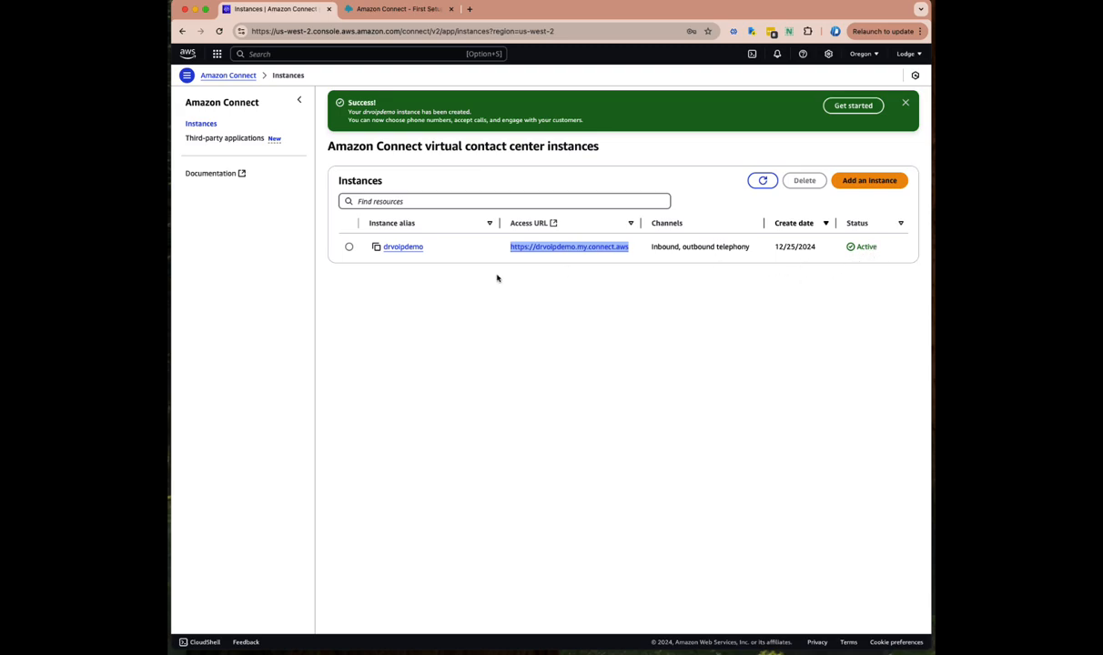
Open the drvoipdemo alias to view its access URL, emergency access link and ARN
{"action": "left_click", "coordinate": [398, 247]}
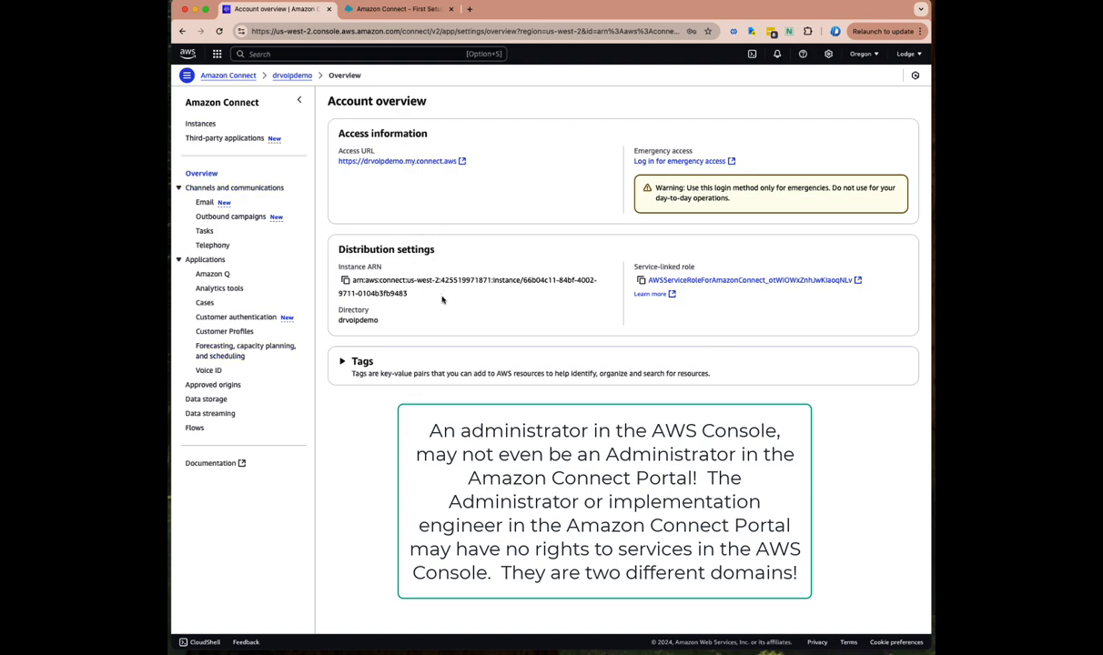
{"action": "left_click", "coordinate": [405, 10]}
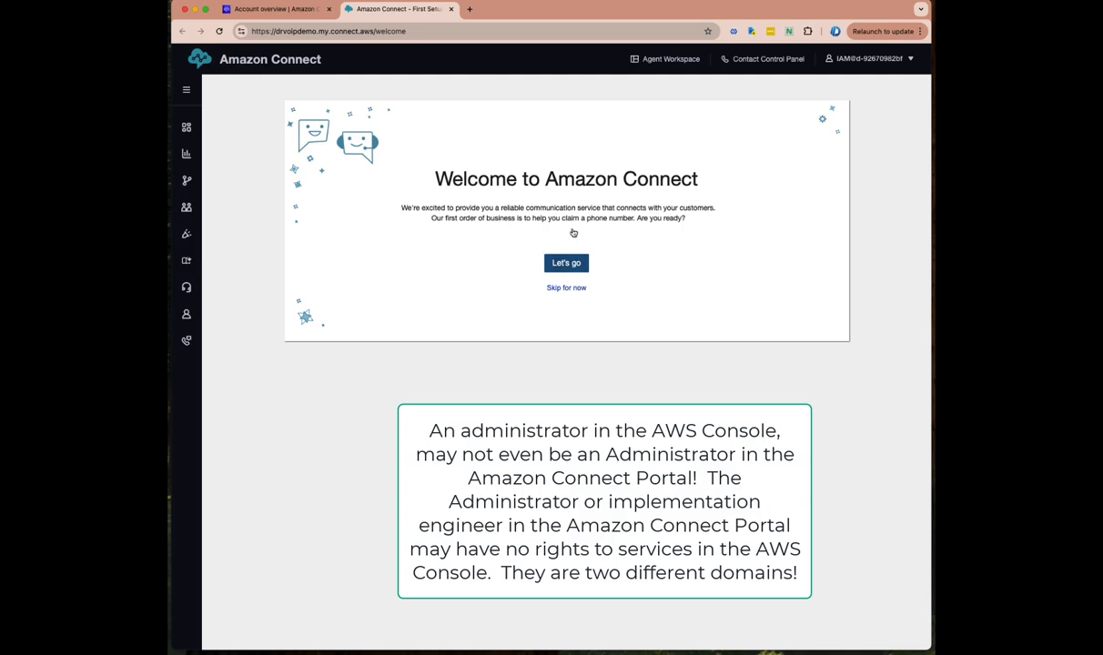
{"action": "left_click", "coordinate": [268, 10]}
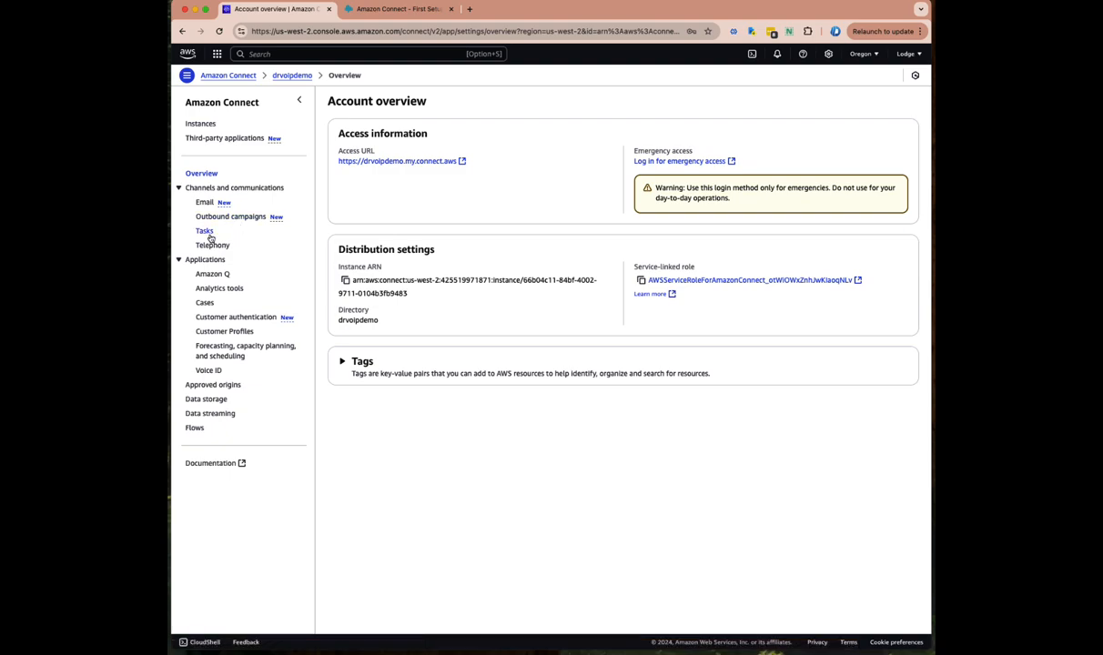
Look over the analytics tools, then open Cases, which needs a Customer Profile domain first
{"action": "left_click", "coordinate": [219, 288]}
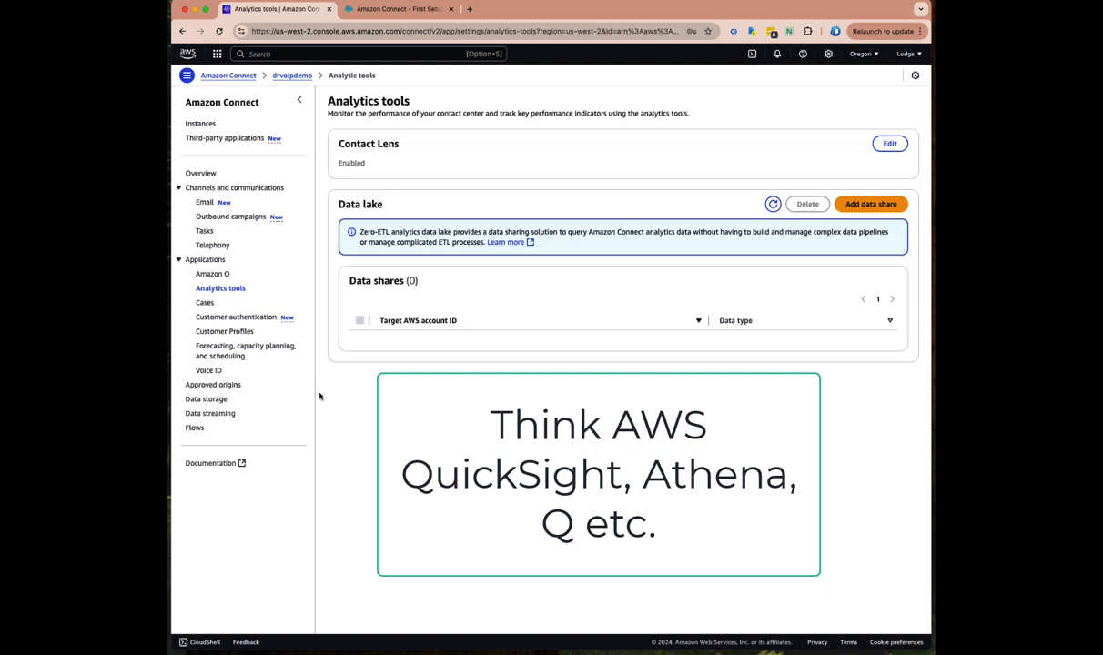
{"action": "left_click", "coordinate": [206, 304]}
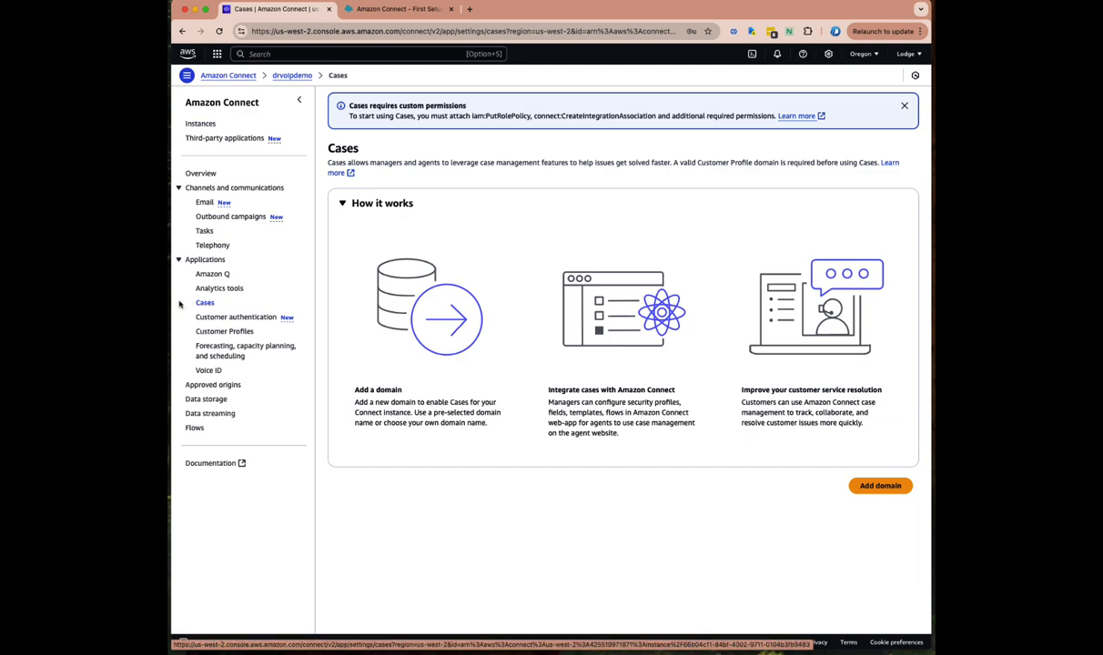
Review the Customer Profiles domain (zero profiles, two active integrations), then return to the instances list
{"action": "left_click", "coordinate": [222, 321]}
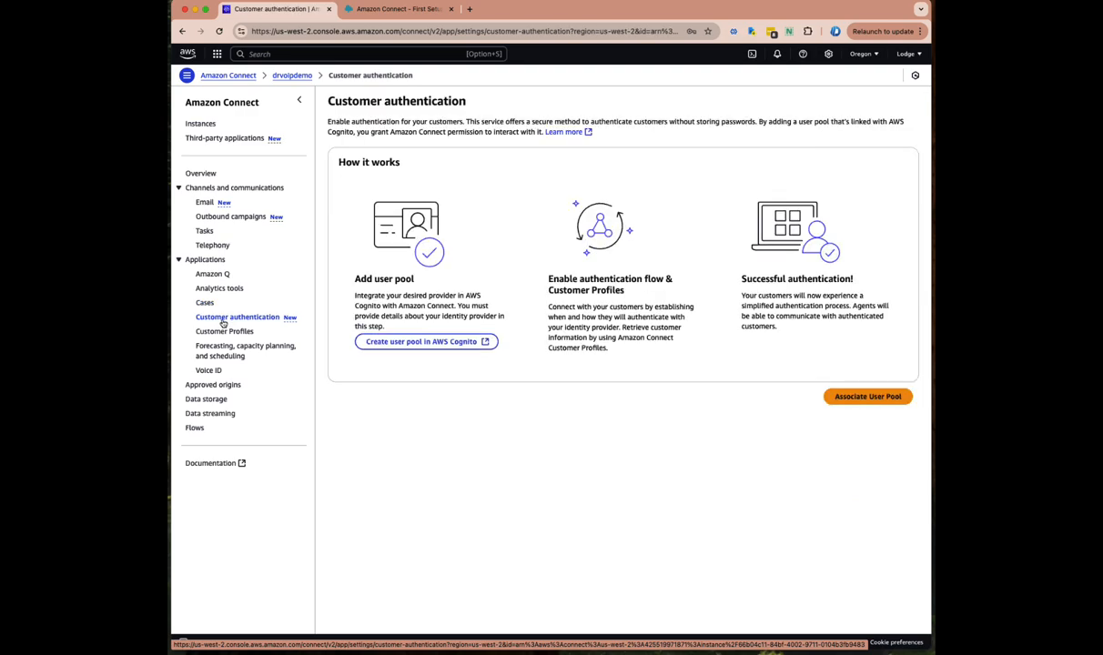
{"action": "left_click", "coordinate": [224, 330]}
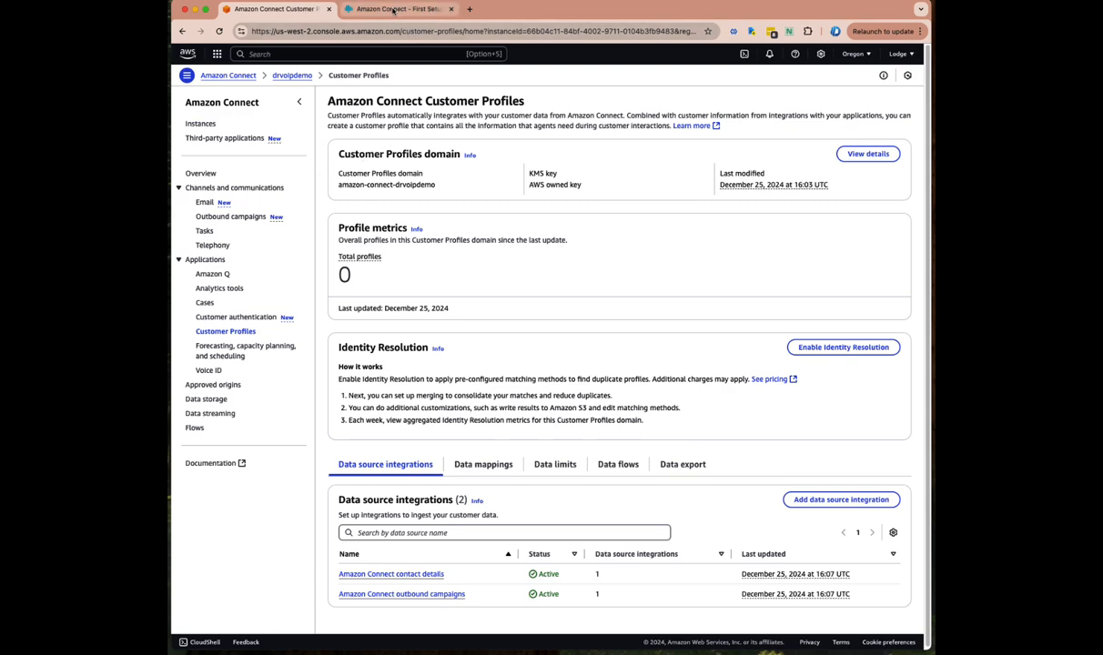
{"action": "left_click", "coordinate": [221, 77]}
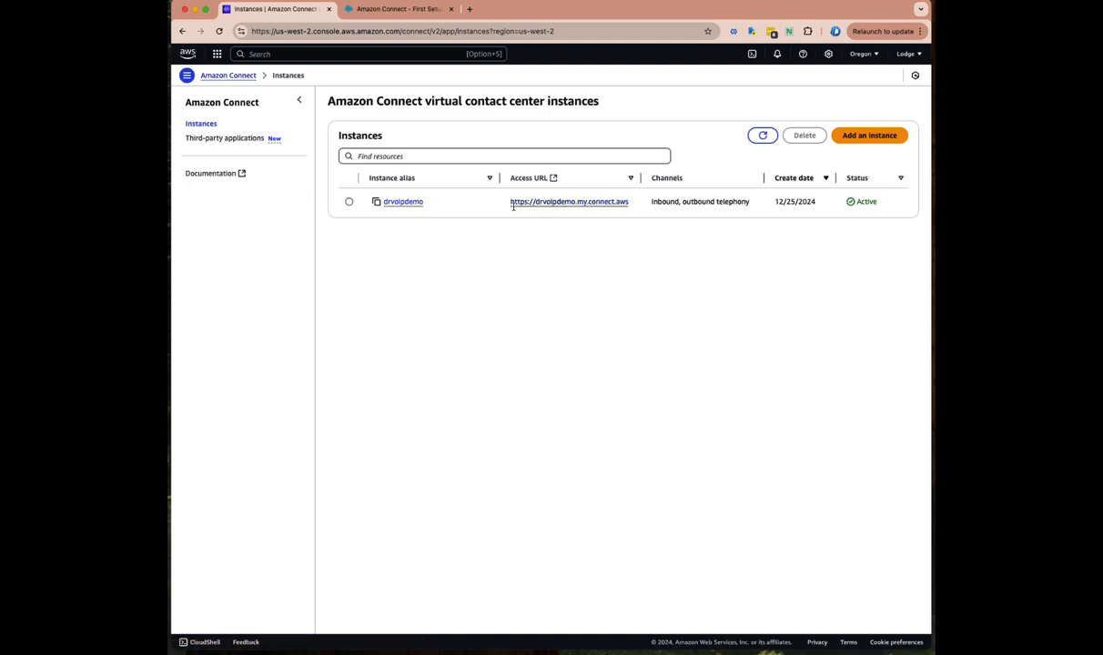
Open the drvoipdemo account overview and log in to its admin website with emergency access
{"action": "left_click", "coordinate": [402, 202]}
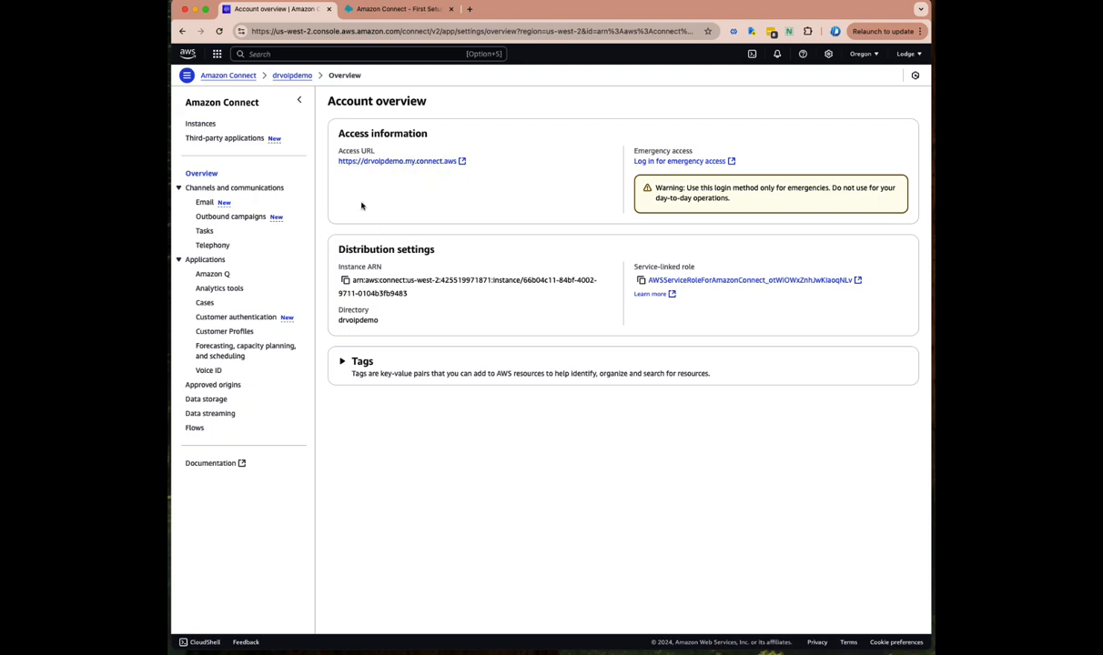
{"action": "left_click", "coordinate": [687, 162]}
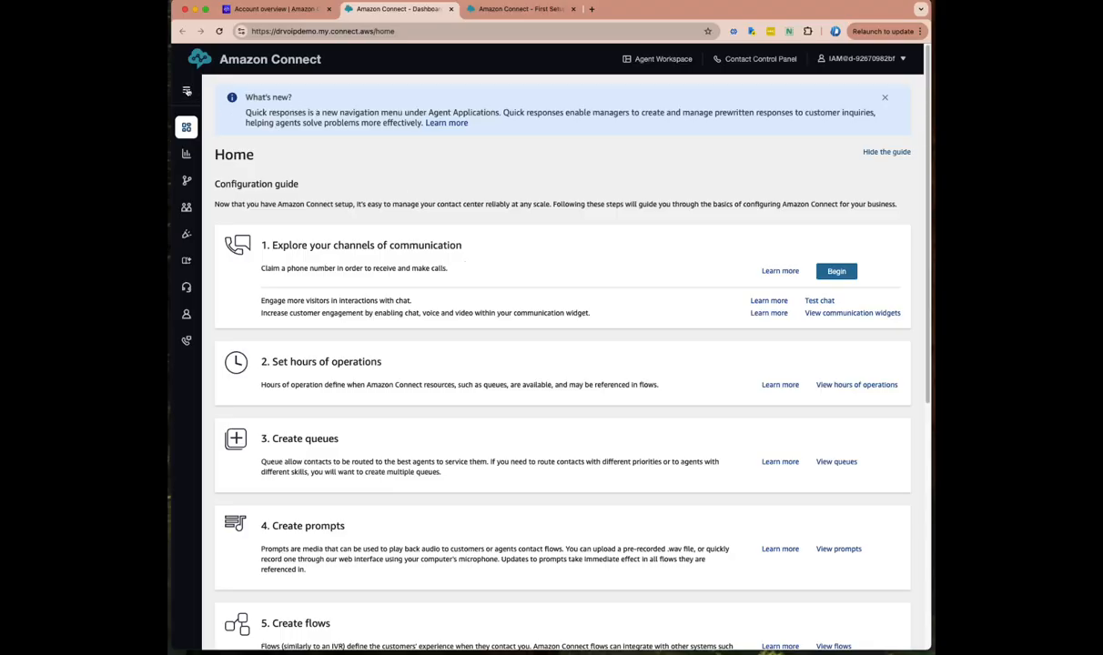
Expand the Admin Workspace navigation and scroll through the channels-to-flows configuration guide
{"action": "left_click", "coordinate": [187, 91]}
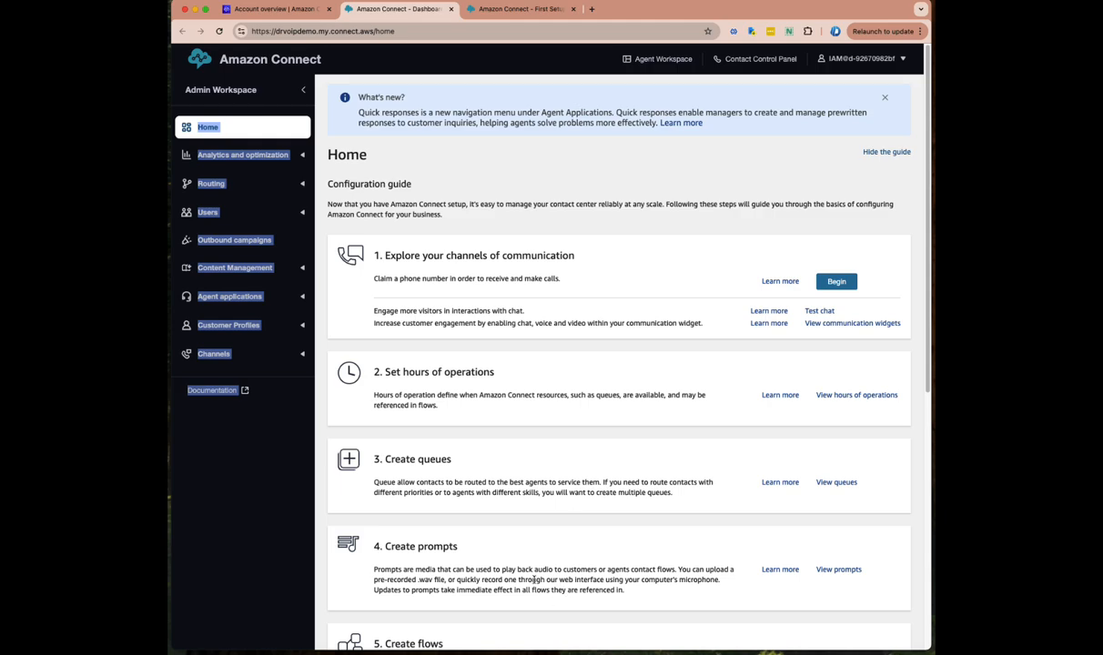
{"action": "scroll", "coordinate": [533, 569], "scroll_direction": "down", "scroll_amount": 5}
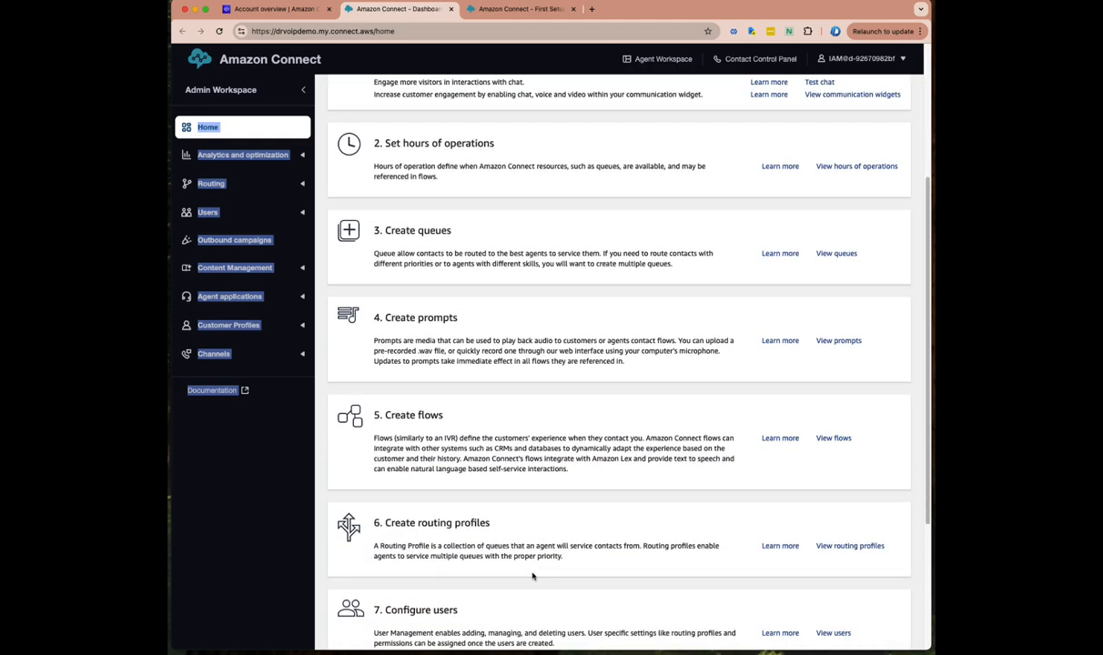
{"action": "scroll", "coordinate": [534, 578], "scroll_direction": "down", "scroll_amount": 2}
{"action": "scroll", "coordinate": [534, 576], "scroll_direction": "up", "scroll_amount": 6}
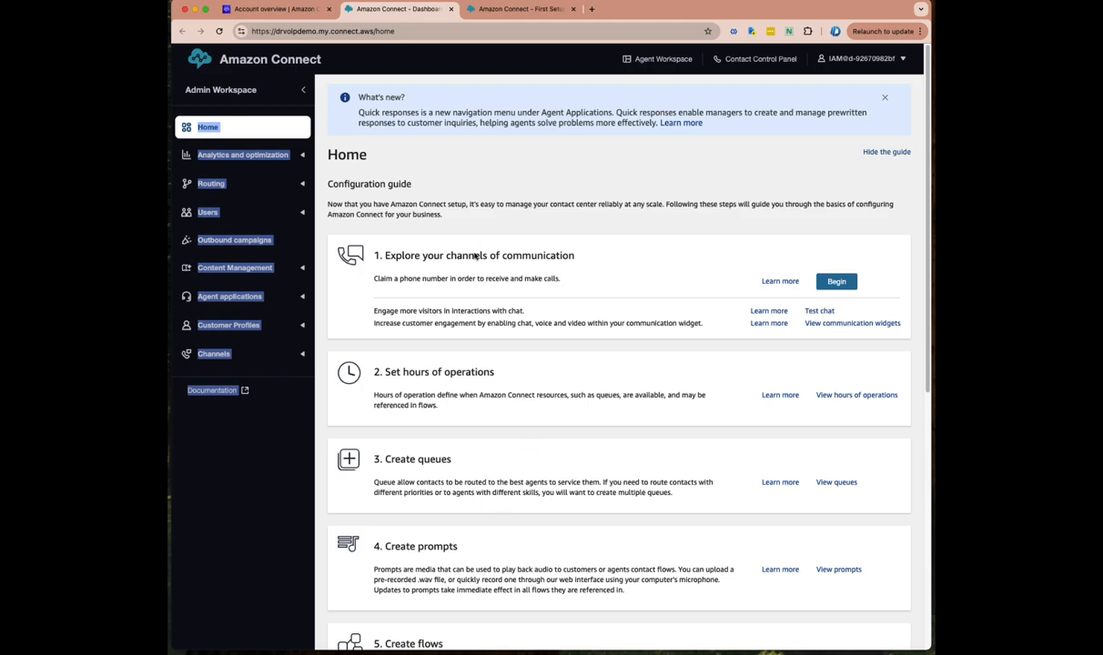
{"action": "left_click", "coordinate": [222, 485]}
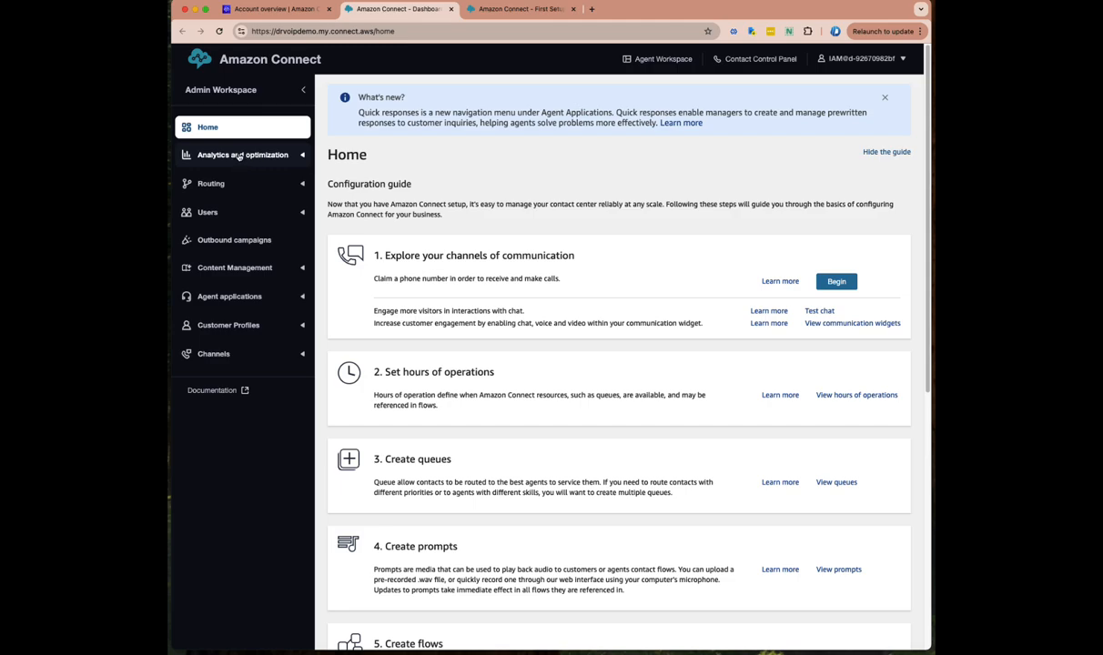
{"action": "left_click", "coordinate": [244, 157]}
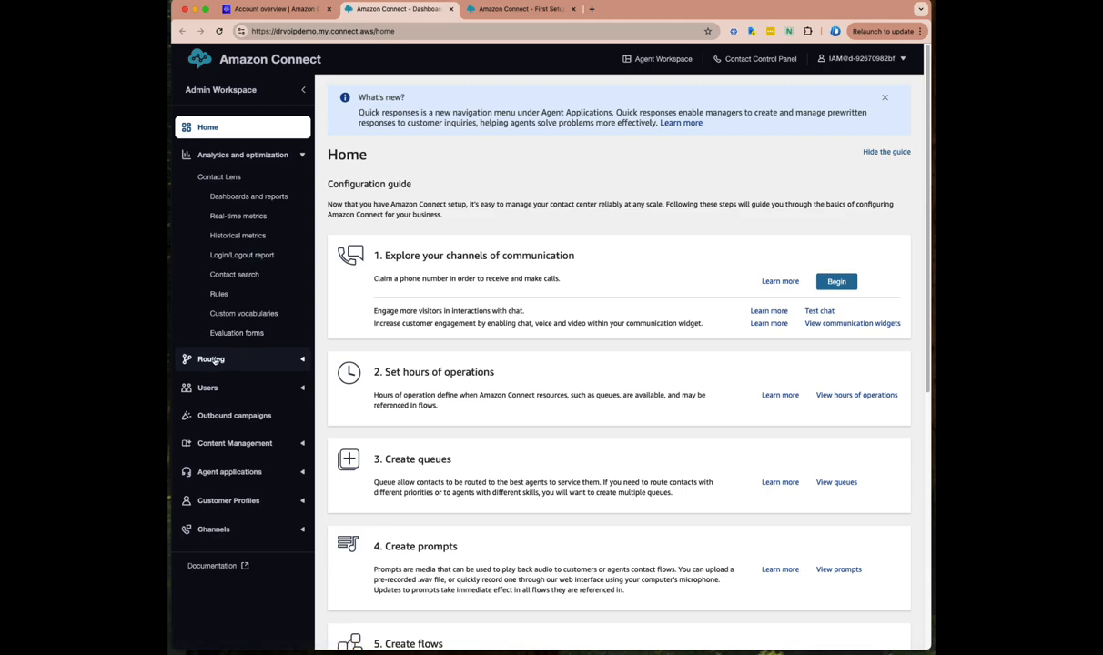
{"action": "left_click", "coordinate": [293, 157]}
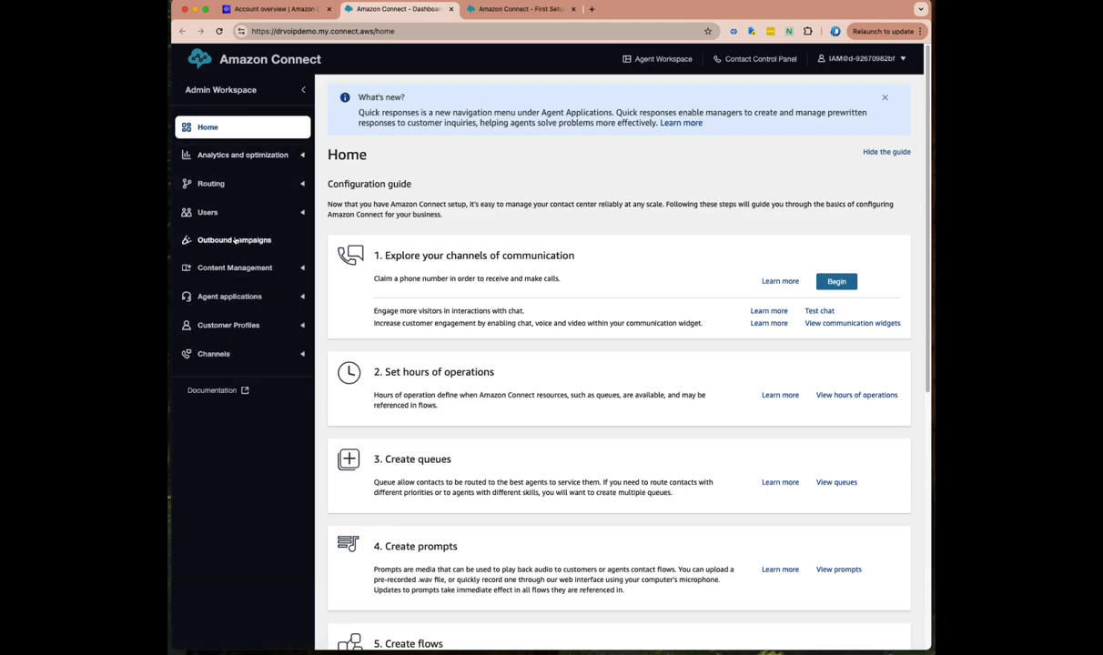
{"action": "left_click", "coordinate": [230, 185]}
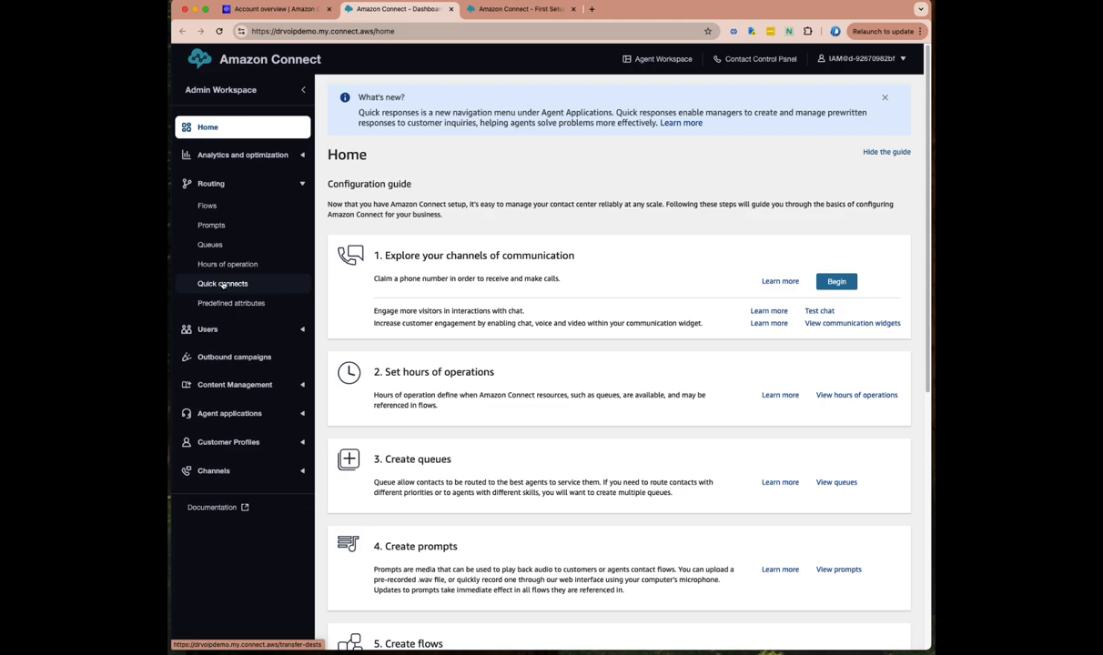
{"action": "left_click", "coordinate": [262, 183]}
{"action": "left_click", "coordinate": [204, 213]}
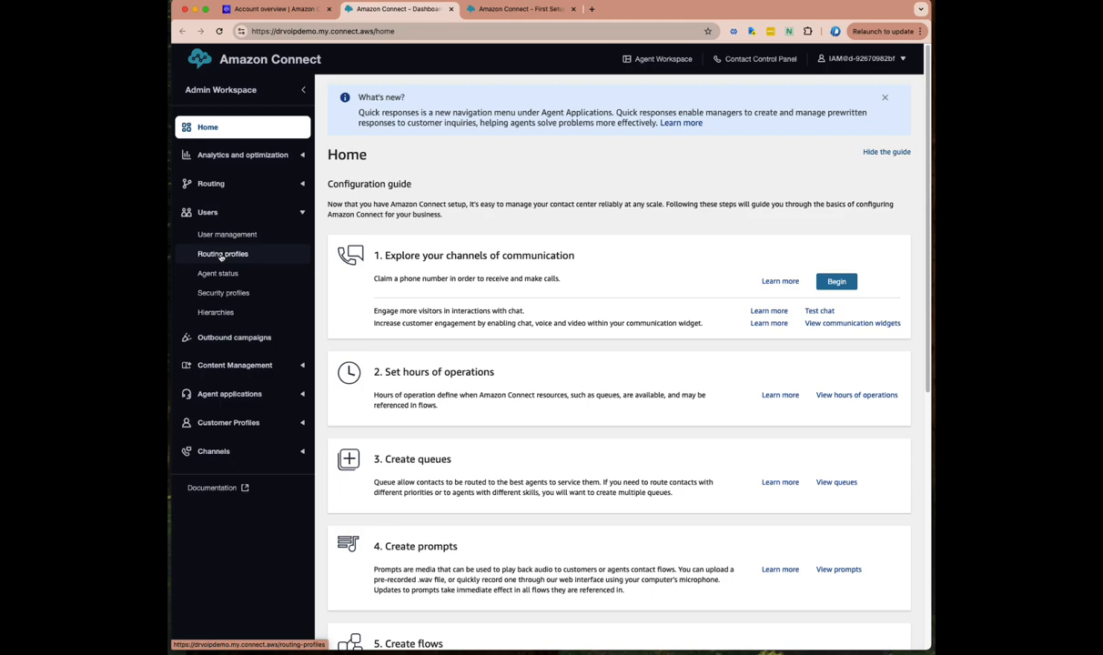
{"action": "left_click", "coordinate": [241, 183]}
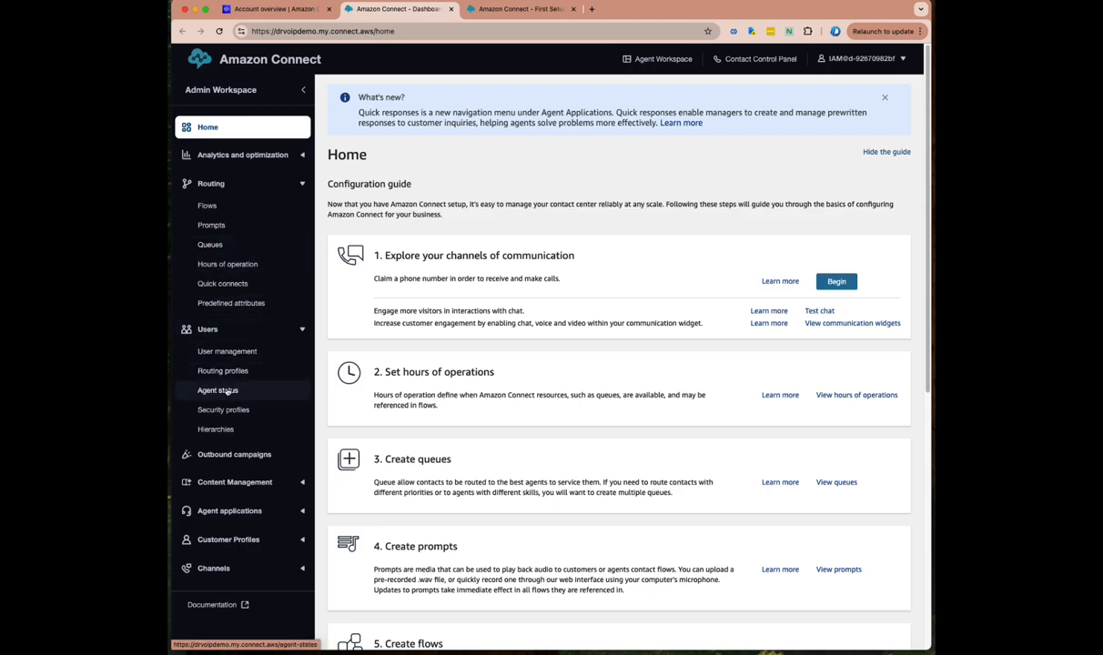
{"action": "left_click", "coordinate": [290, 180]}
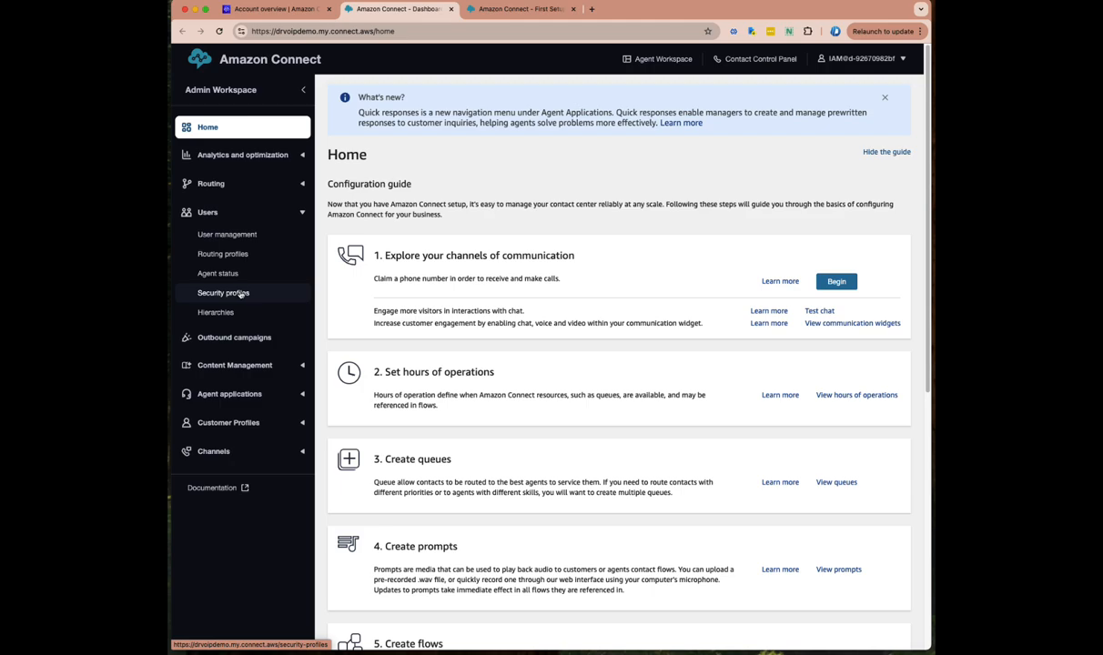
{"action": "left_click", "coordinate": [287, 212]}
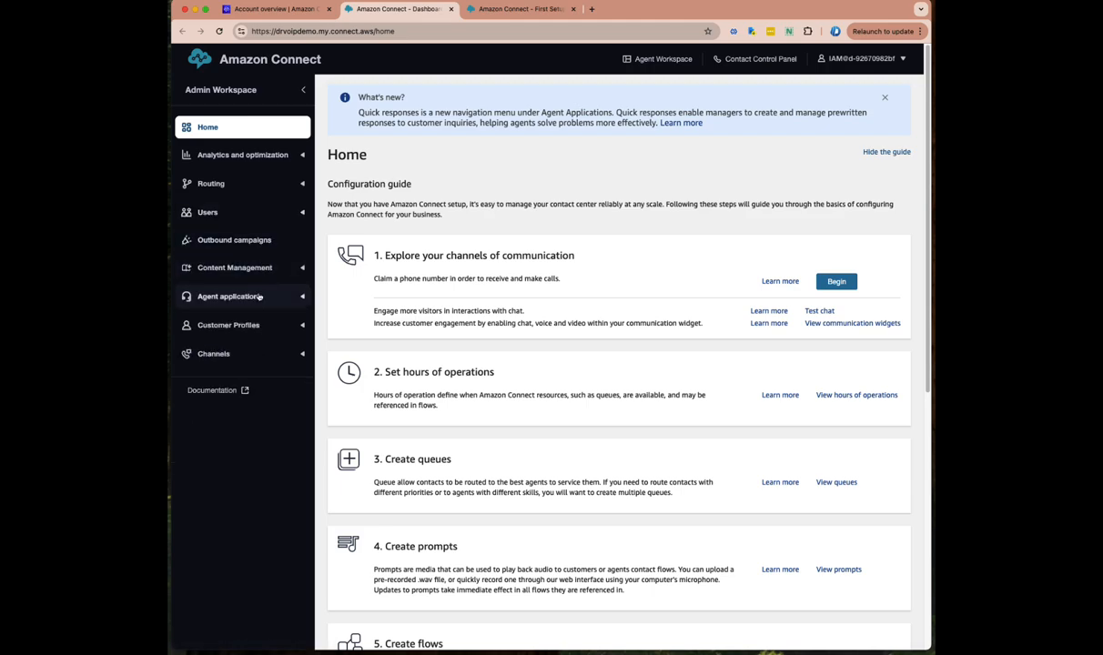
Check the empty outbound campaigns list, expand the navigation groups, and open the empty Phone numbers page
{"action": "left_click", "coordinate": [223, 239]}
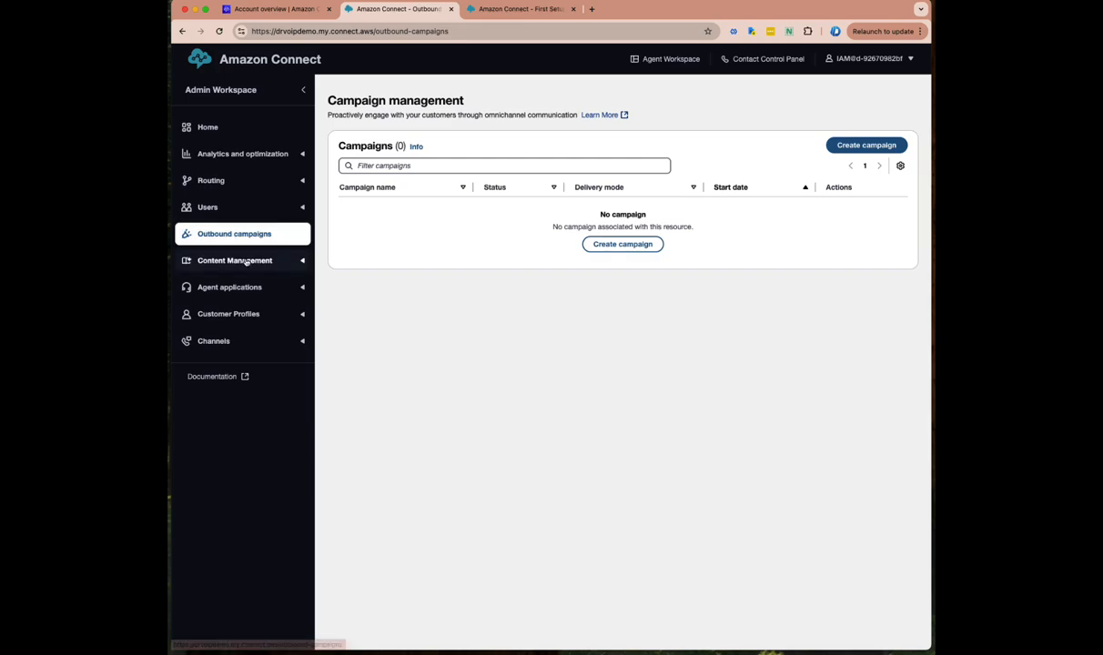
{"action": "left_click", "coordinate": [245, 262]}
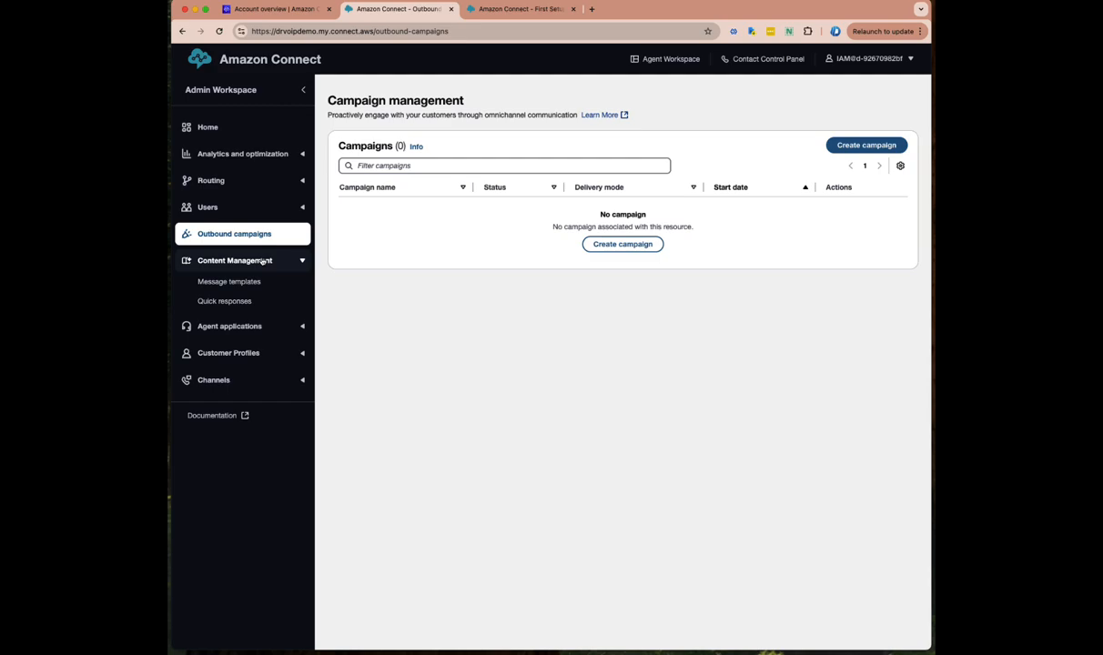
{"action": "left_click", "coordinate": [252, 328]}
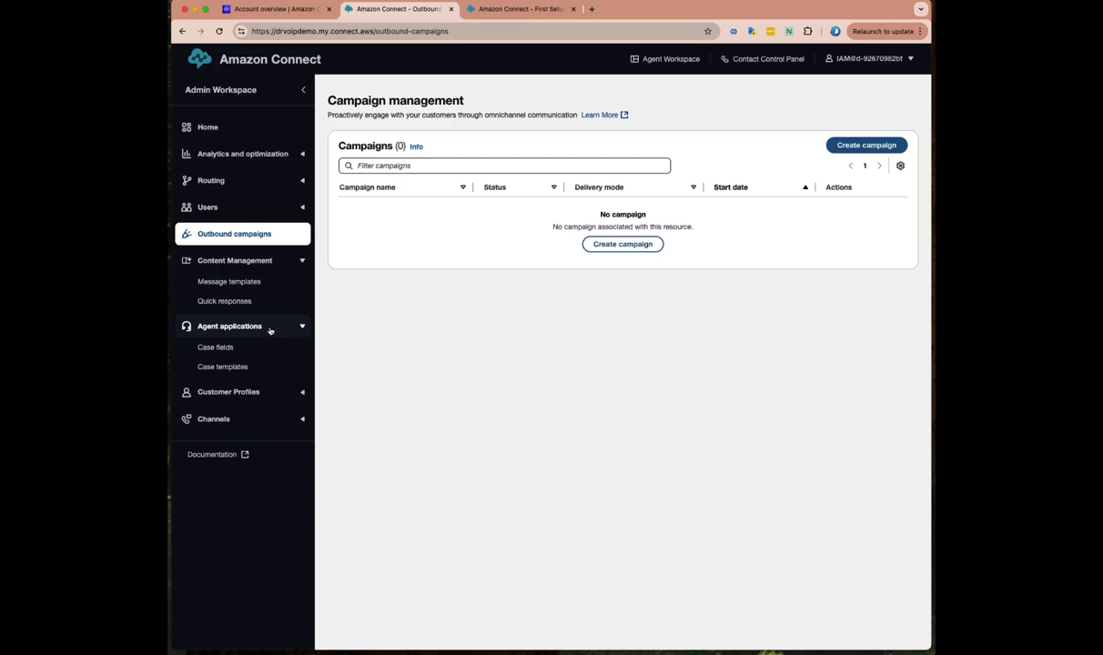
{"action": "left_click", "coordinate": [241, 394]}
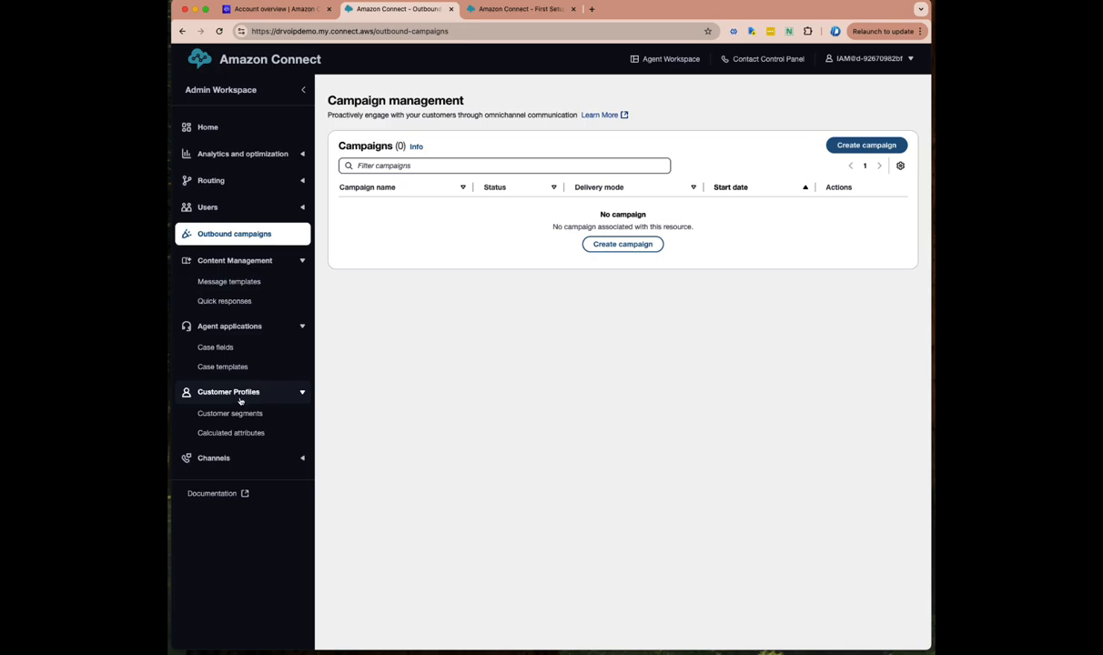
{"action": "left_click", "coordinate": [214, 457]}
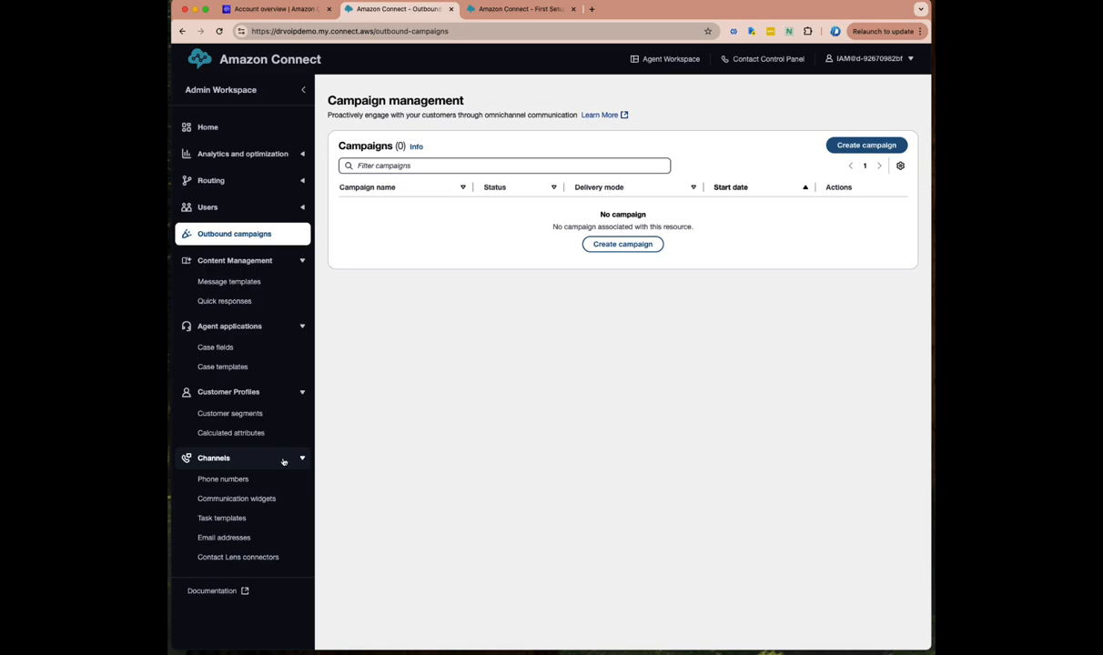
{"action": "left_click", "coordinate": [221, 483]}
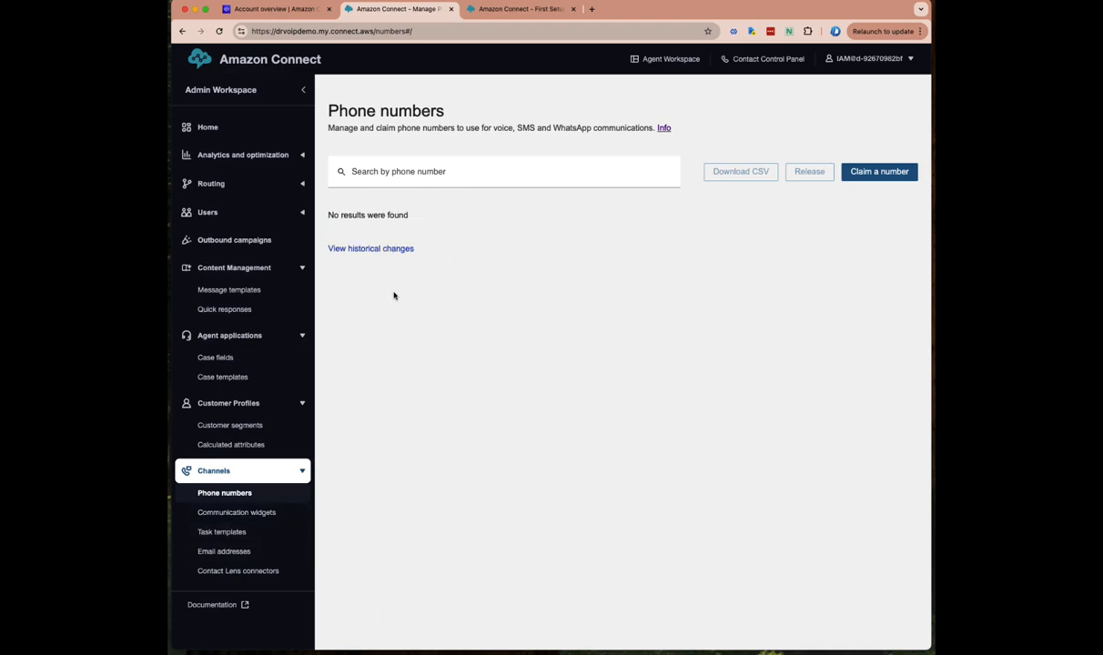
Start claiming a number and review the Claim Phone number form with Voice and Toll free
{"action": "left_click", "coordinate": [869, 173]}
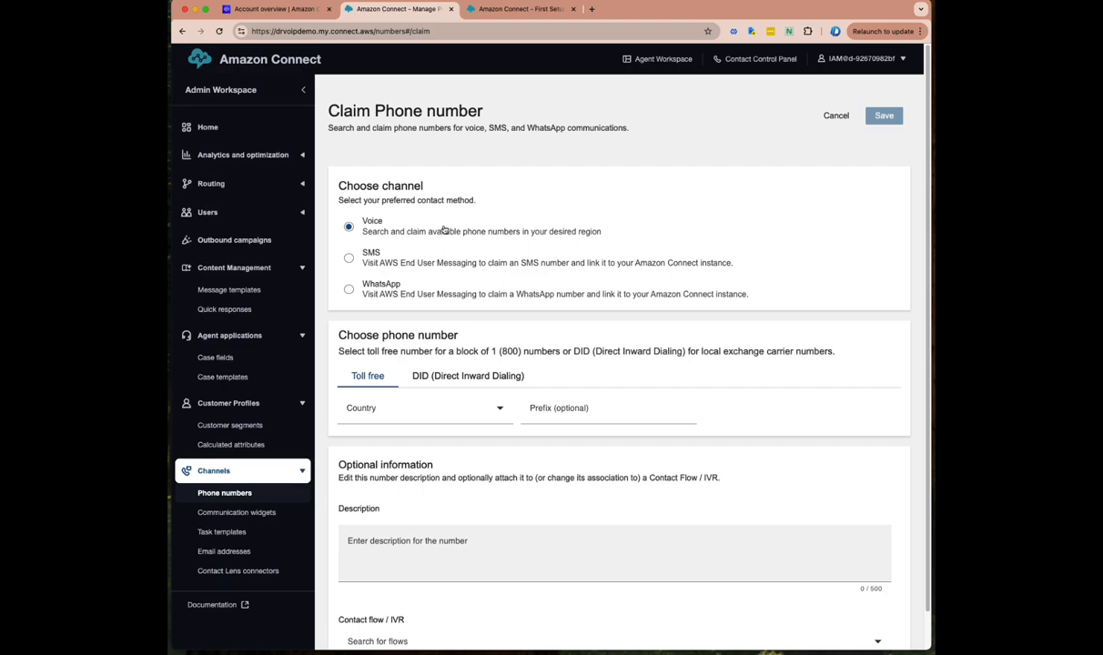
{"action": "scroll", "coordinate": [435, 385], "scroll_direction": "down", "scroll_amount": 1}
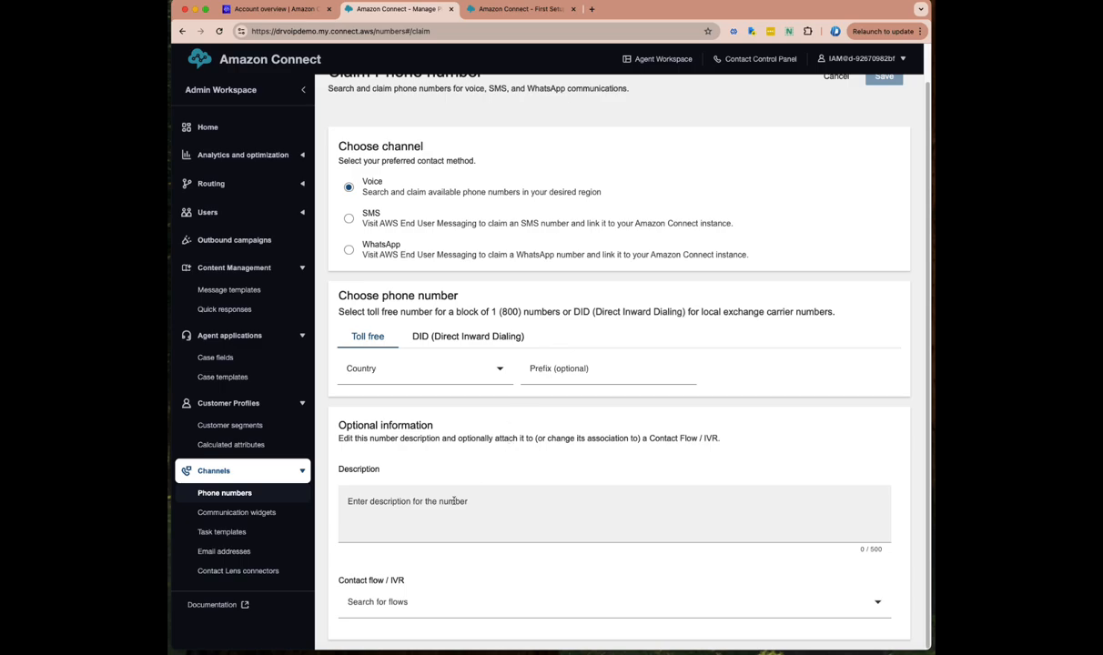
{"action": "left_click", "coordinate": [244, 513]}
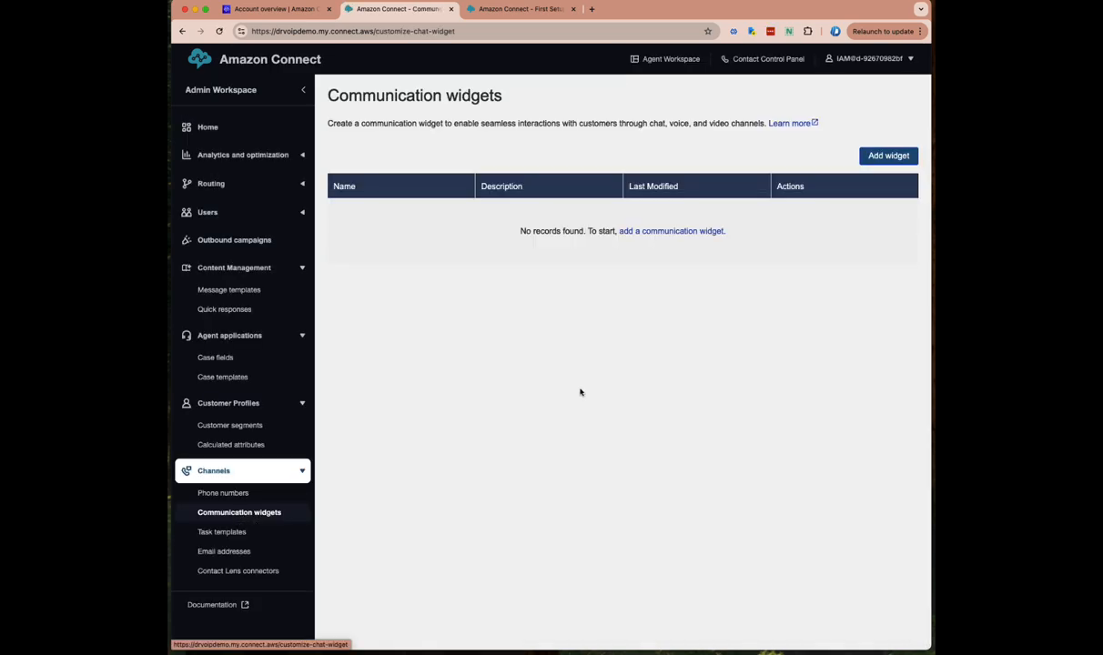
{"action": "left_click", "coordinate": [889, 157]}
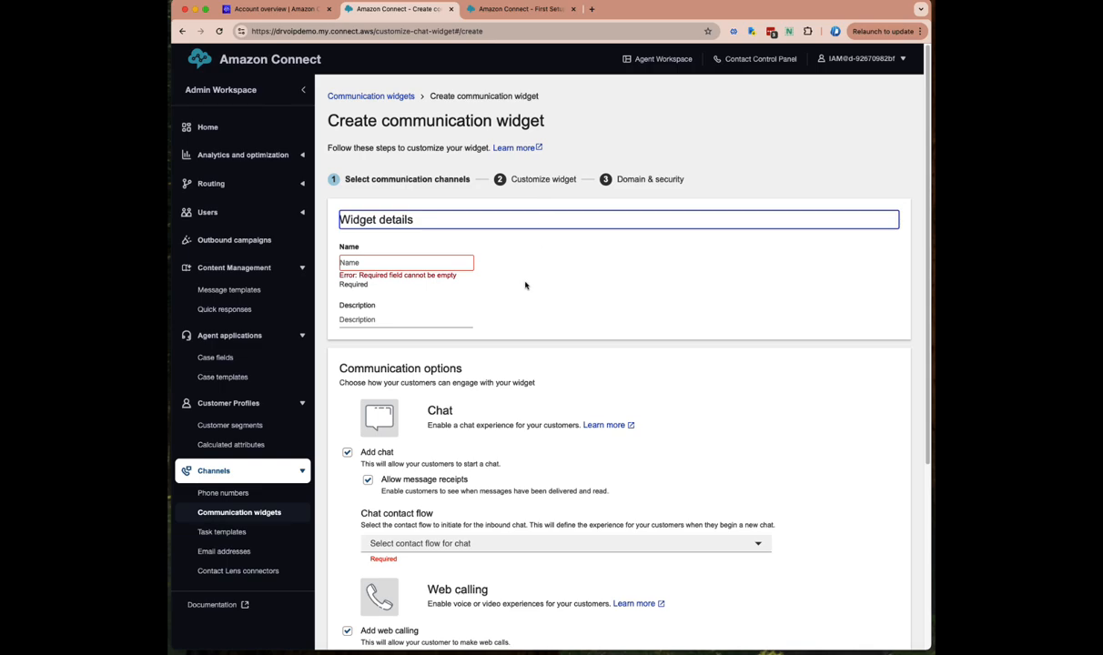
{"action": "scroll", "coordinate": [539, 294], "scroll_direction": "down", "scroll_amount": 1}
{"action": "scroll", "coordinate": [539, 294], "scroll_direction": "down", "scroll_amount": 3}
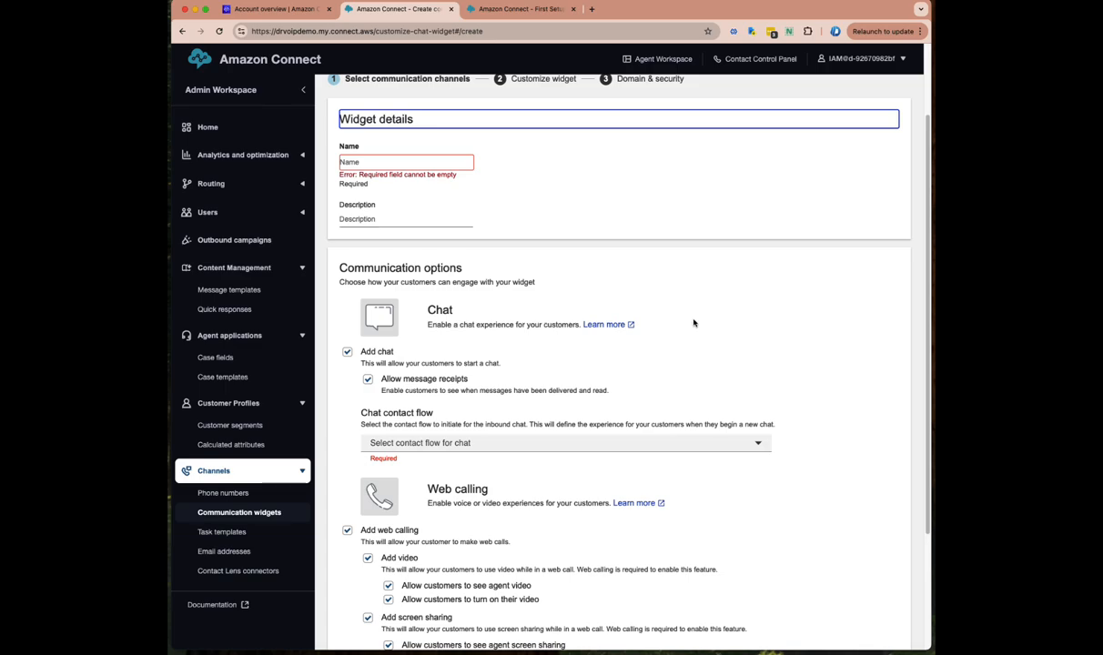
{"action": "scroll", "coordinate": [692, 323], "scroll_direction": "down", "scroll_amount": 4}
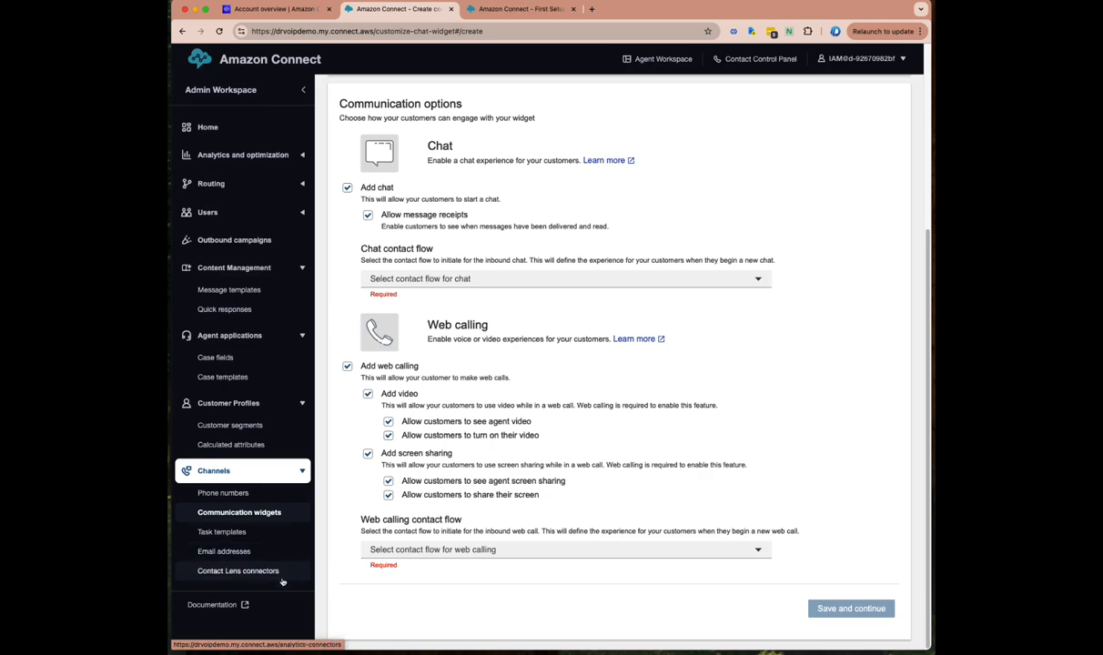
{"action": "left_click", "coordinate": [241, 571]}
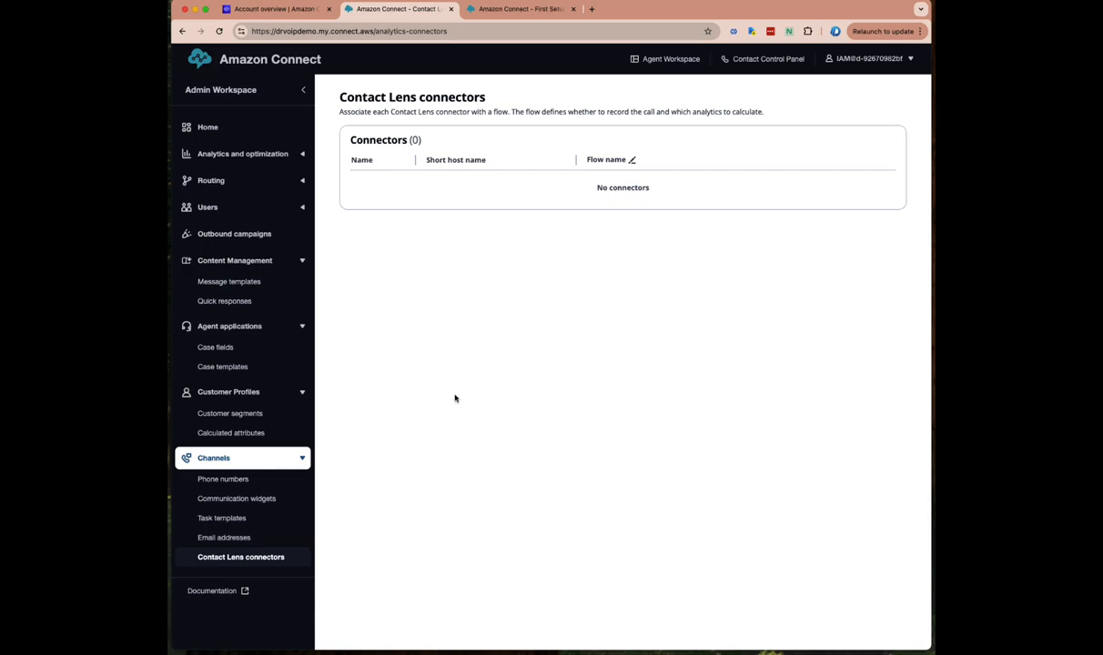
Return to Home and browse its seven setup steps, from exploring channels to configuring users
{"action": "left_click", "coordinate": [208, 127]}
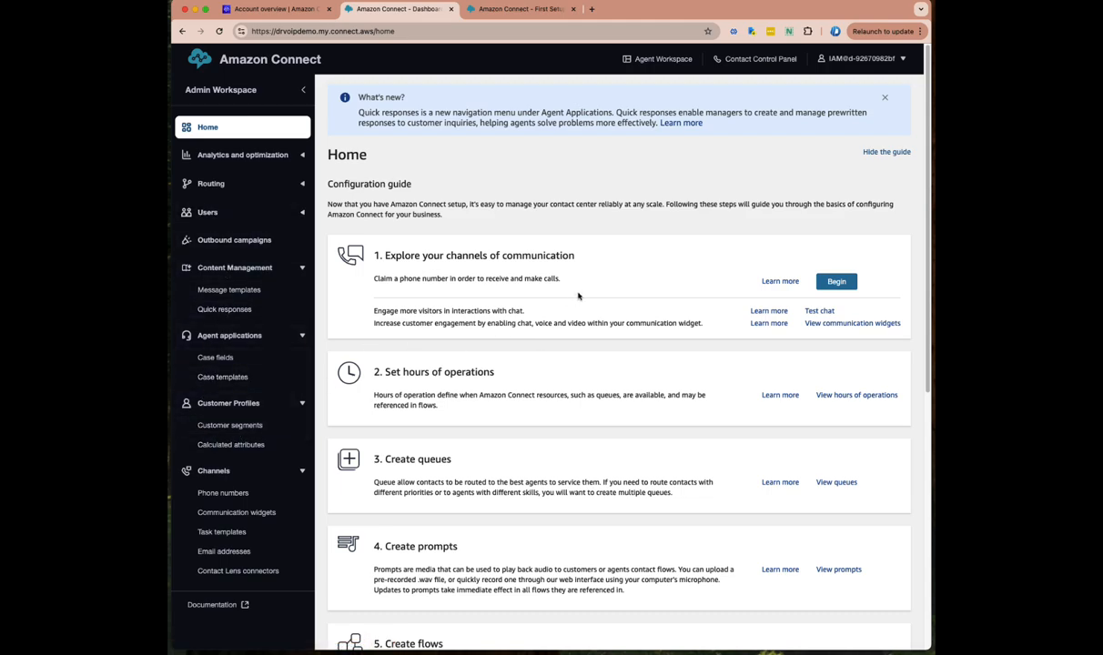
{"action": "scroll", "coordinate": [519, 257], "scroll_direction": "down", "scroll_amount": 1}
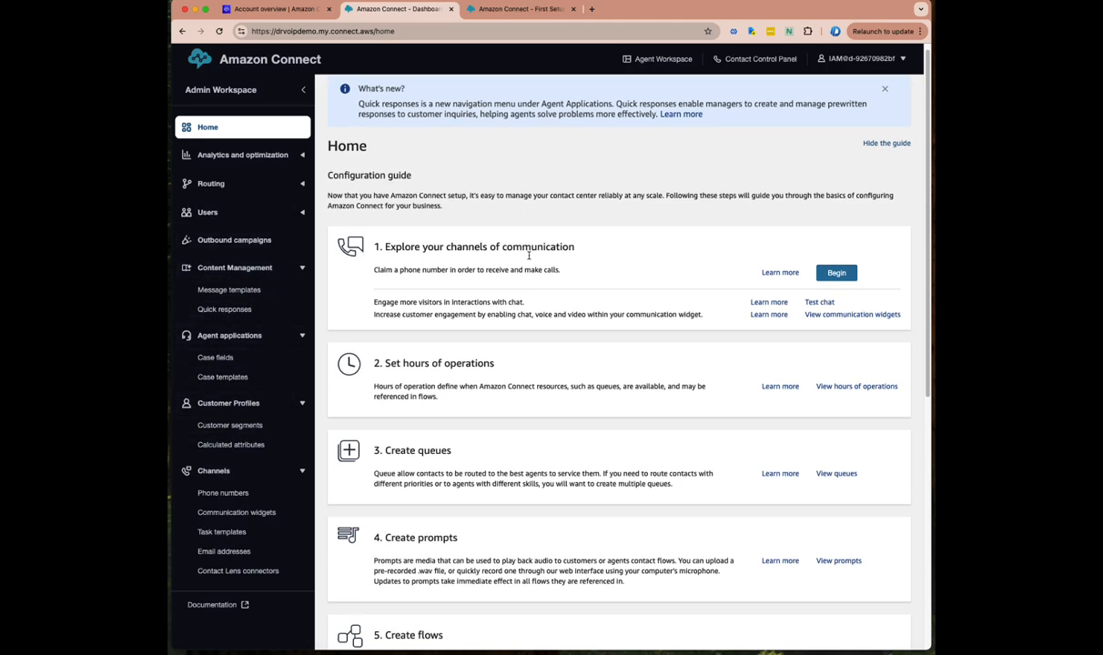
{"action": "scroll", "coordinate": [527, 264], "scroll_direction": "down", "scroll_amount": 5}
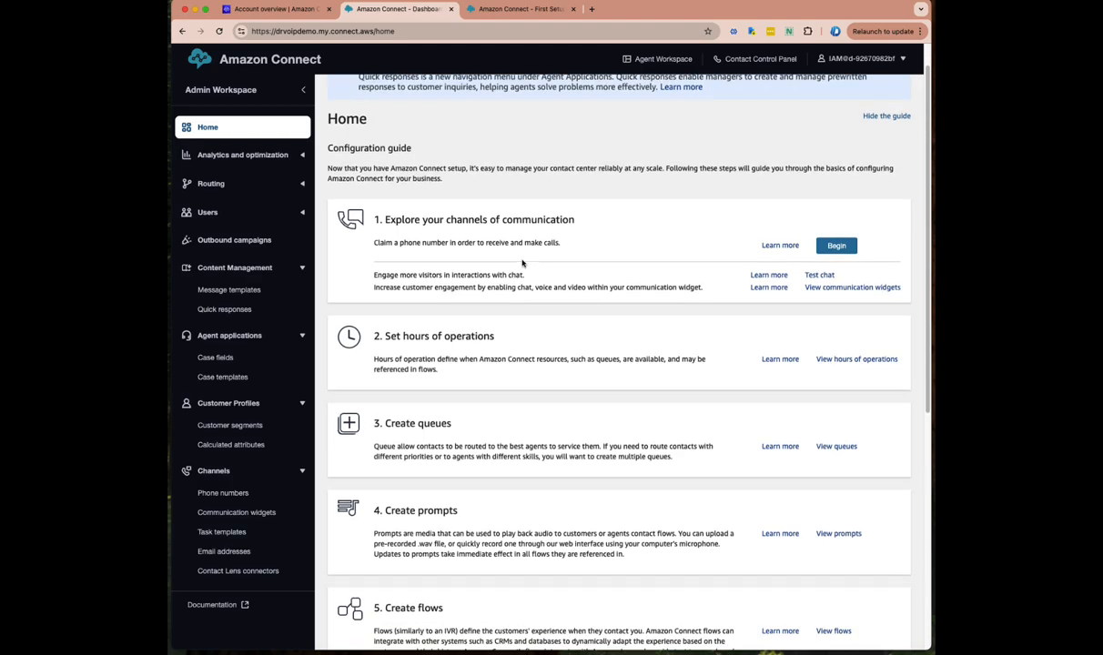
{"action": "scroll", "coordinate": [507, 293], "scroll_direction": "down", "scroll_amount": 5}
{"action": "scroll", "coordinate": [507, 296], "scroll_direction": "up", "scroll_amount": 10}
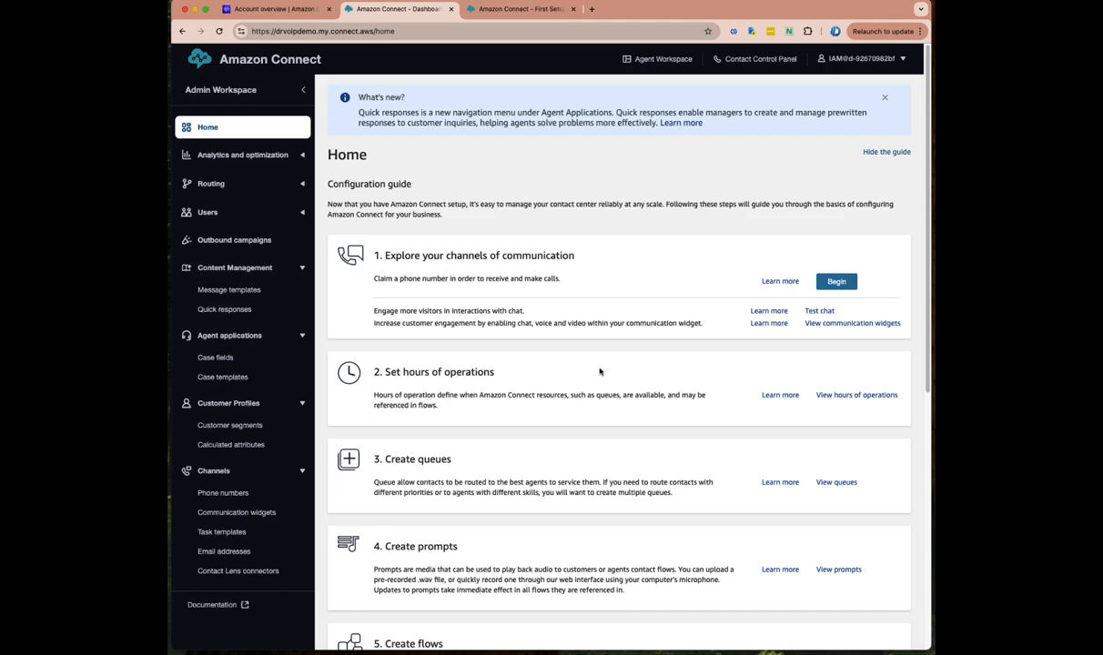
{"action": "scroll", "coordinate": [606, 446], "scroll_direction": "down", "scroll_amount": 3}
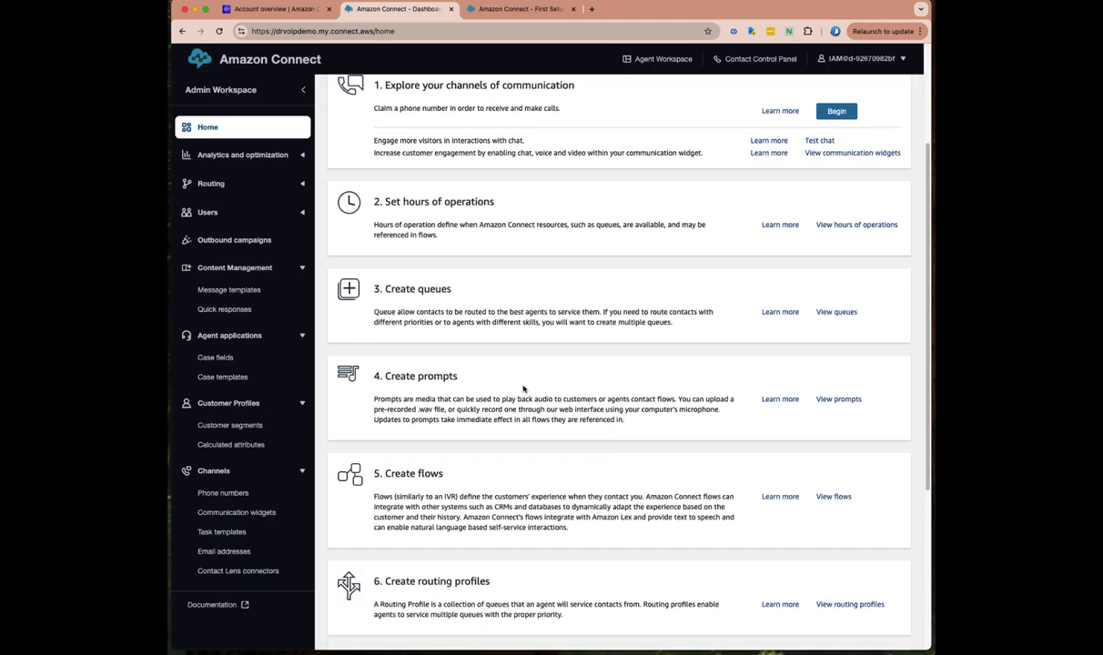
{"action": "scroll", "coordinate": [512, 470], "scroll_direction": "down", "scroll_amount": 1}
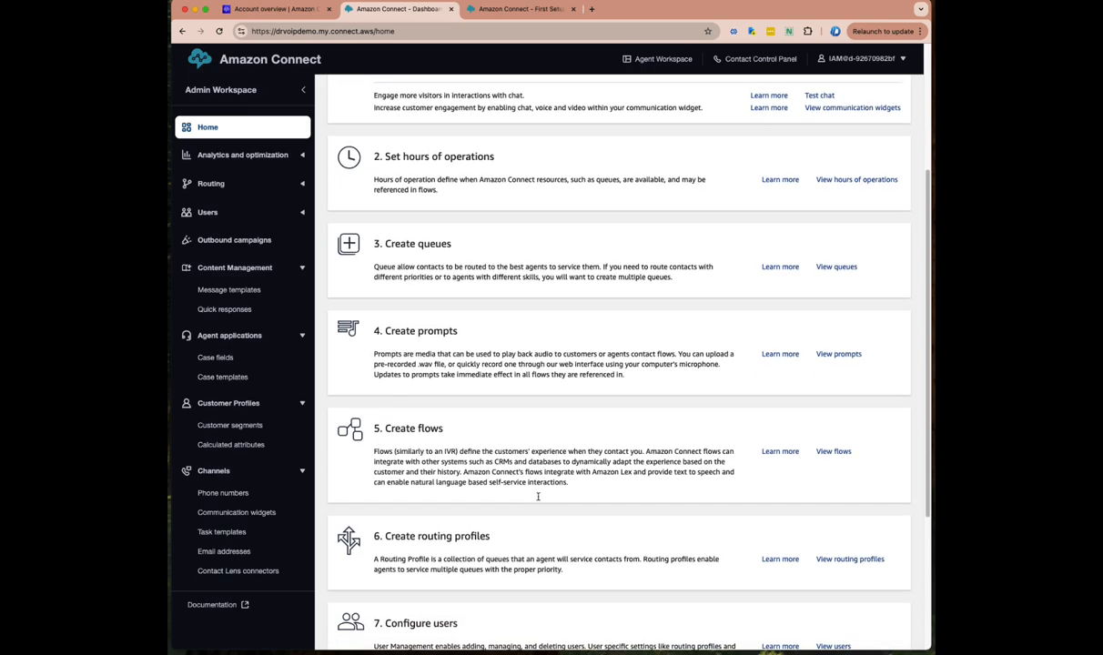
{"action": "scroll", "coordinate": [510, 546], "scroll_direction": "down", "scroll_amount": 1}
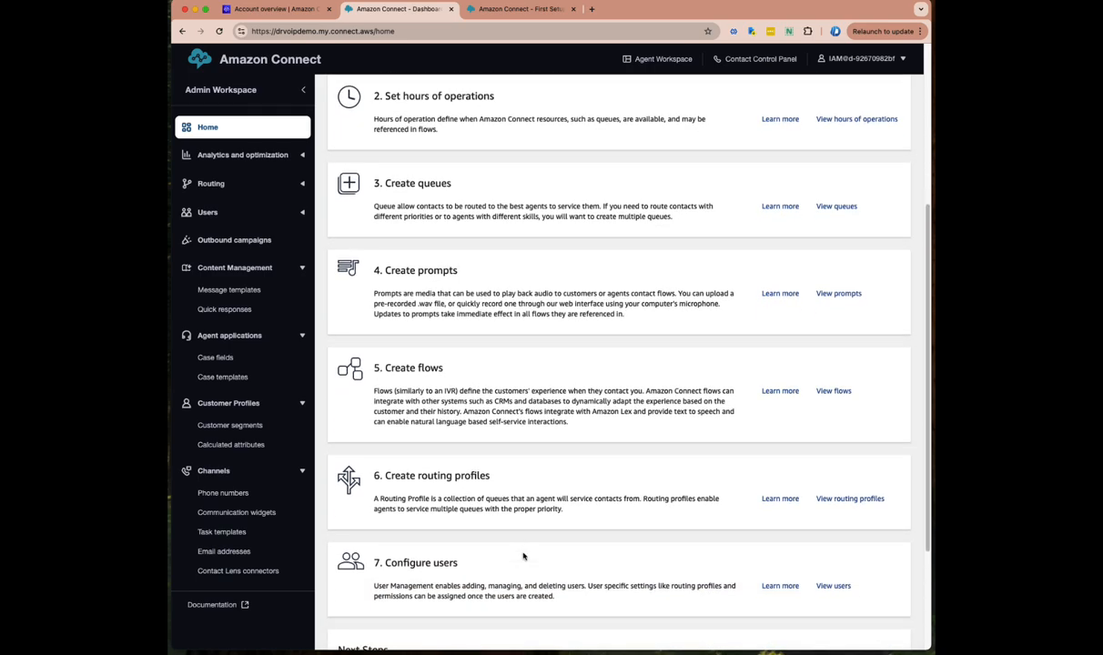
{"action": "scroll", "coordinate": [573, 568], "scroll_direction": "up", "scroll_amount": 1}
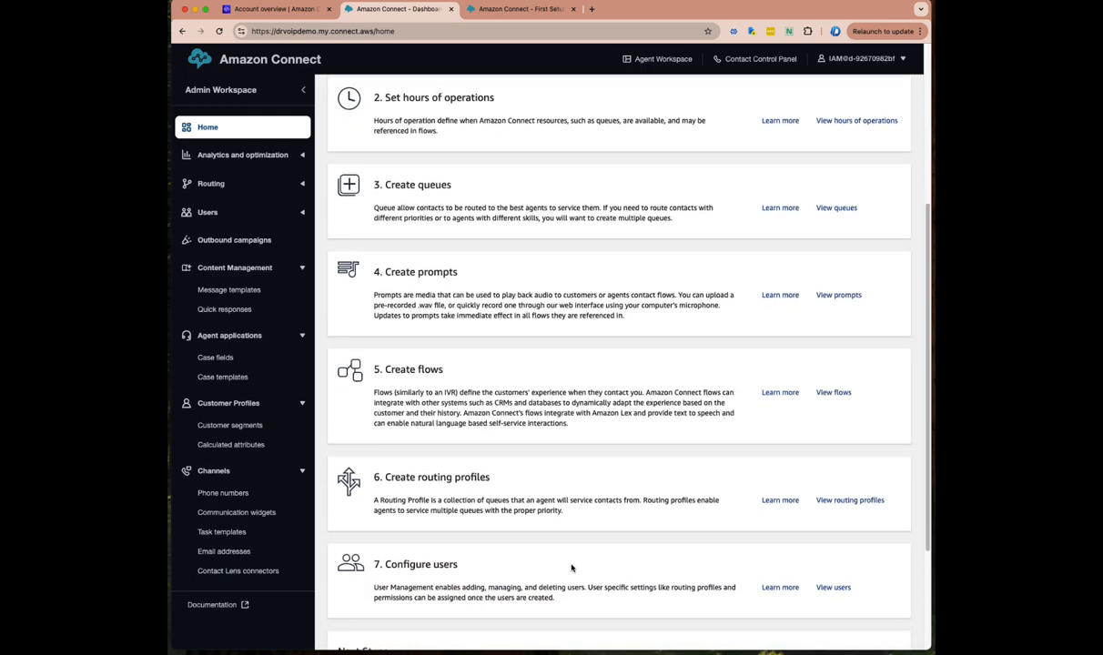
{"action": "scroll", "coordinate": [572, 569], "scroll_direction": "up", "scroll_amount": 5}
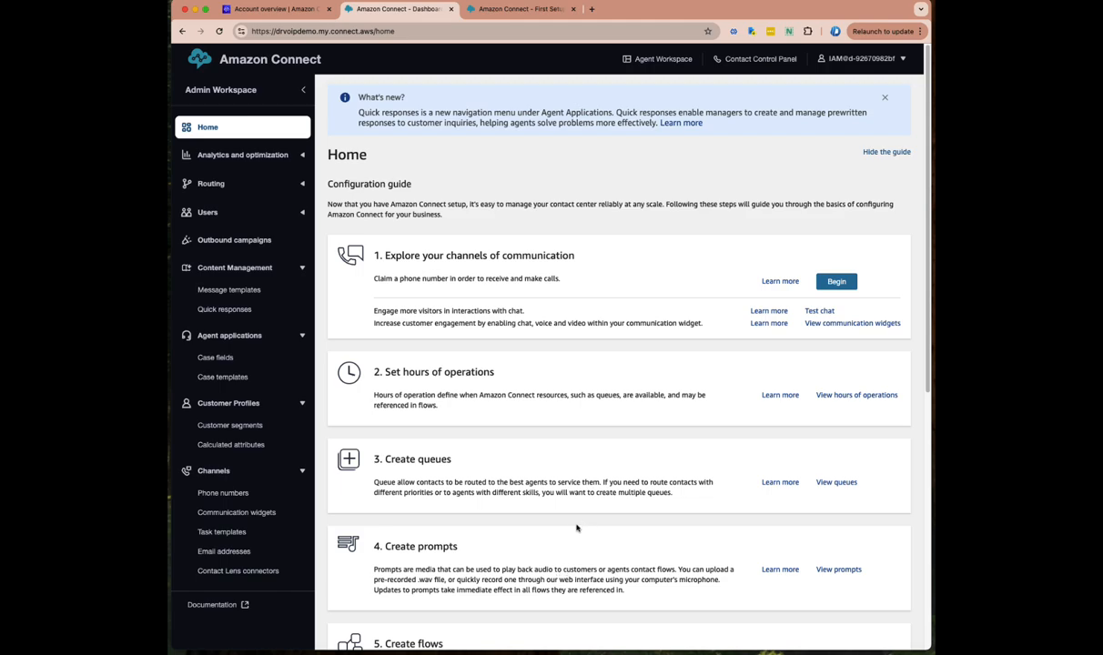
{"action": "scroll", "coordinate": [588, 513], "scroll_direction": "down", "scroll_amount": 3}
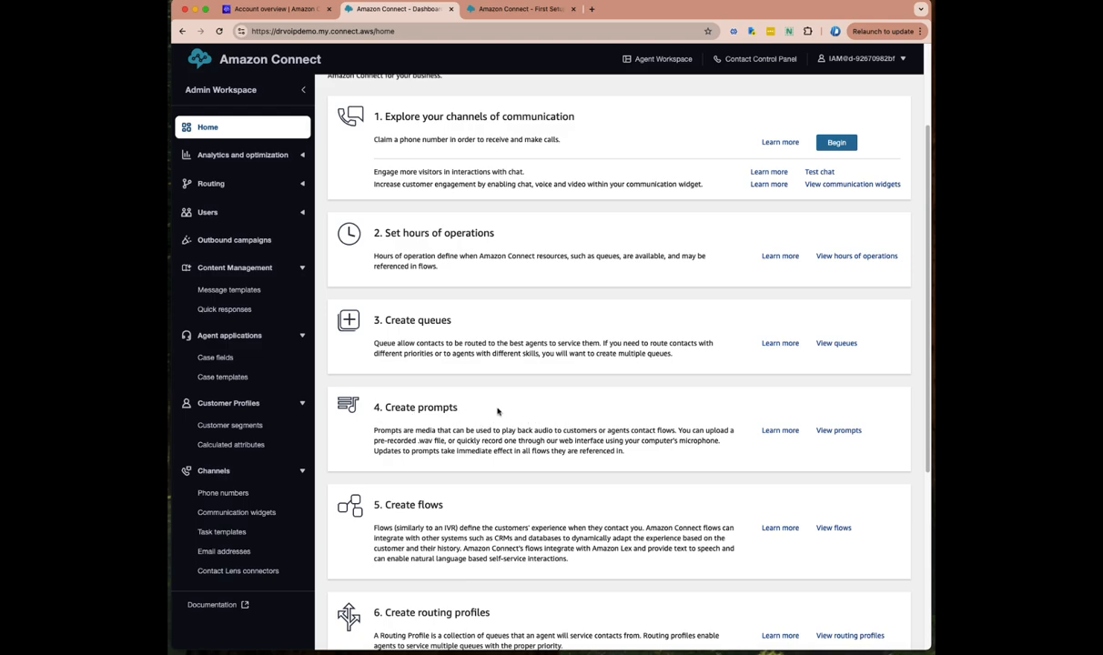
{"action": "scroll", "coordinate": [485, 414], "scroll_direction": "up", "scroll_amount": 3}
{"action": "scroll", "coordinate": [485, 414], "scroll_direction": "down", "scroll_amount": 1}
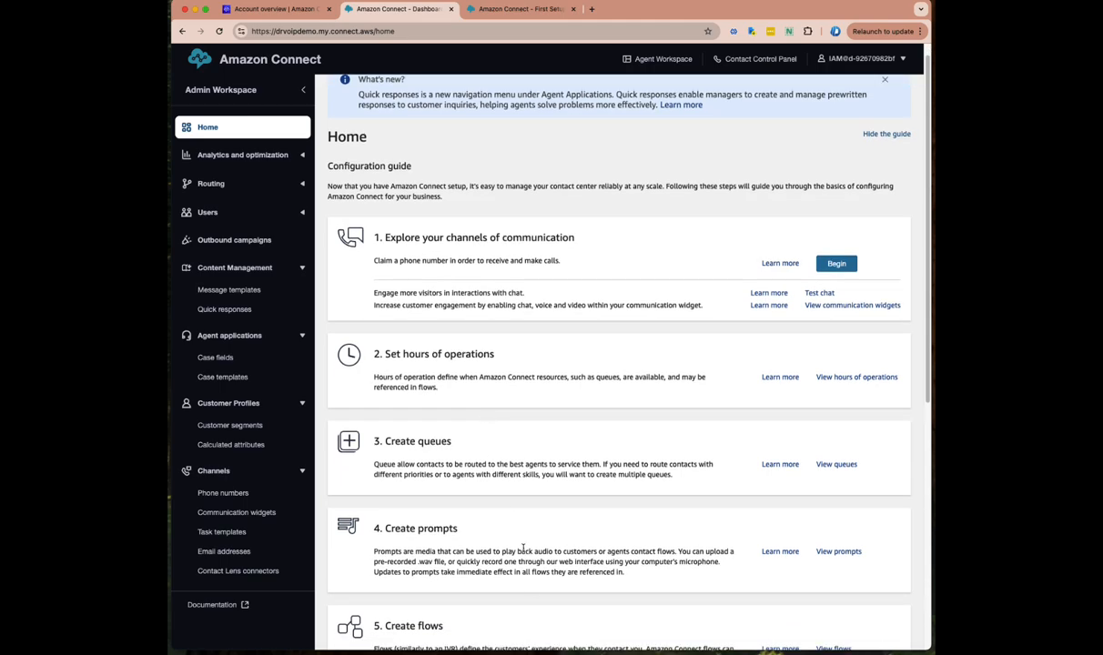
{"action": "scroll", "coordinate": [505, 549], "scroll_direction": "down", "scroll_amount": 2}
{"action": "scroll", "coordinate": [506, 544], "scroll_direction": "up", "scroll_amount": 3}
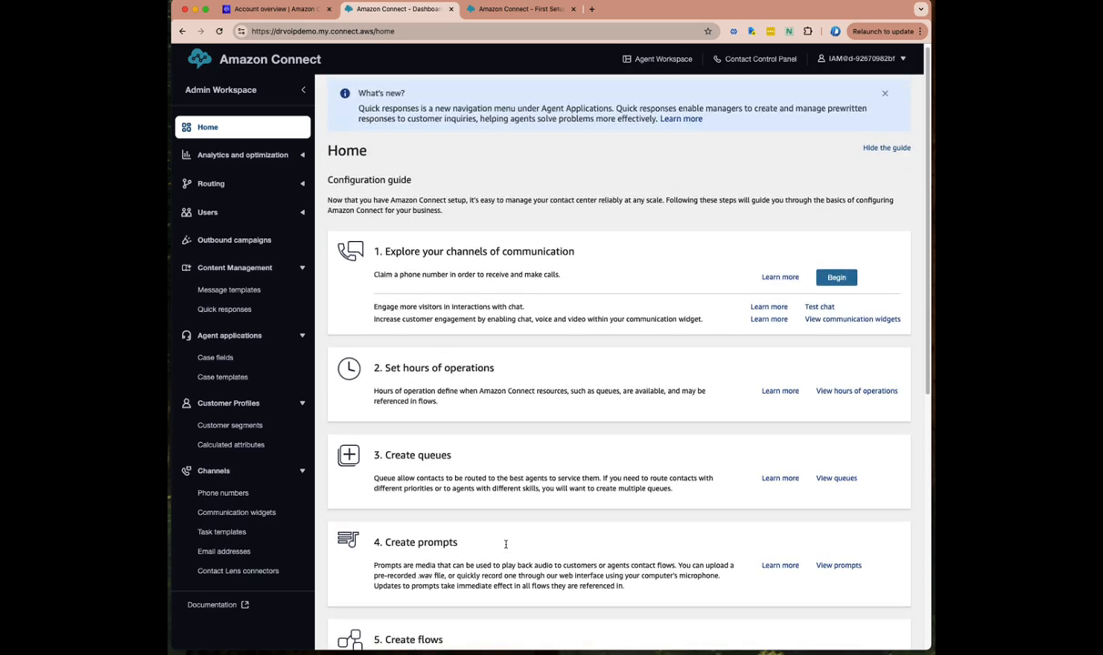
{"action": "scroll", "coordinate": [502, 545], "scroll_direction": "down", "scroll_amount": 2}
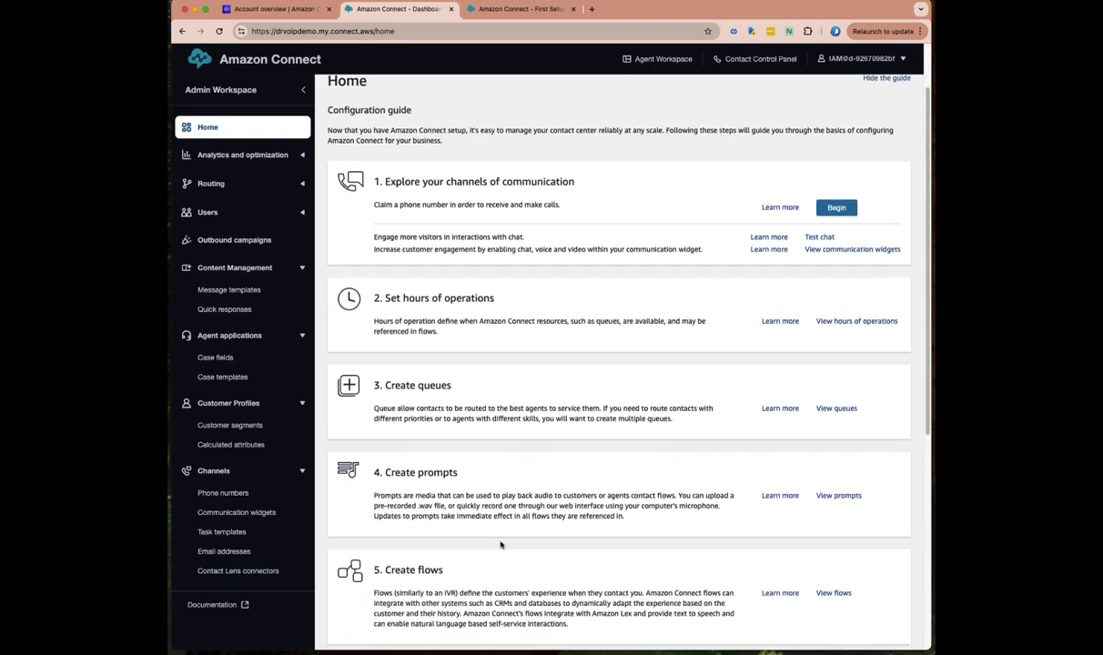
{"action": "scroll", "coordinate": [499, 545], "scroll_direction": "down", "scroll_amount": 1}
Allow softphone notifications and check the agent's Offline status in the Contact Control Panel
{"action": "scroll", "coordinate": [729, 492], "scroll_direction": "up", "scroll_amount": 3}
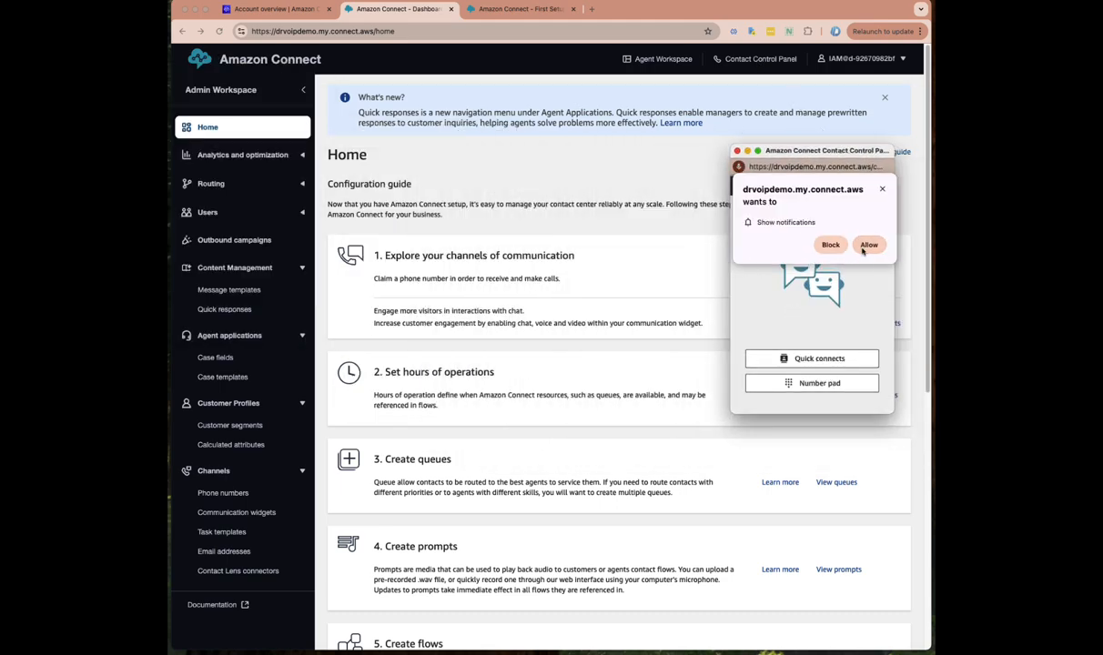
{"action": "left_click", "coordinate": [869, 246]}
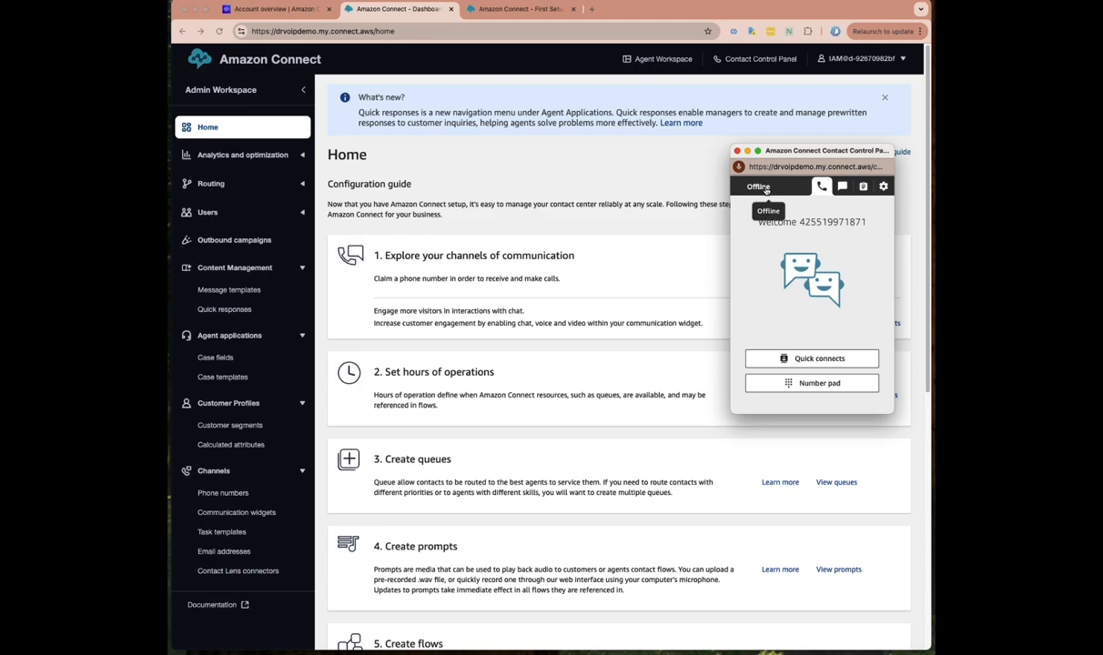
{"action": "left_click", "coordinate": [766, 187]}
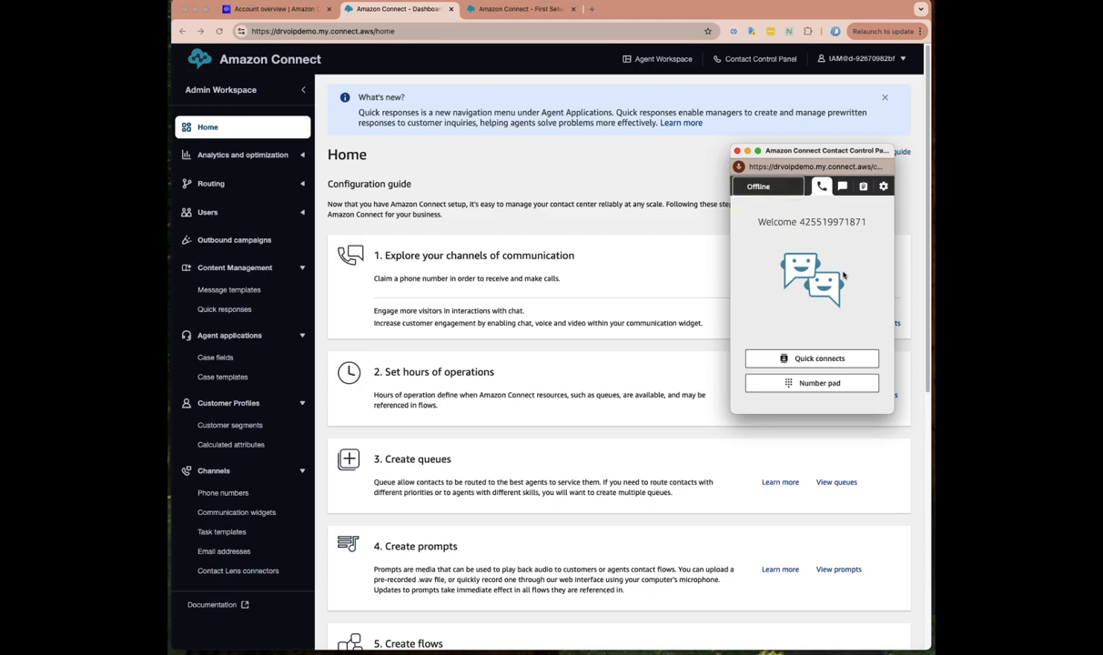
Open Agent Workspace in its own window, move and widen it to show Amazon Q, then close it
{"action": "left_click", "coordinate": [662, 60]}
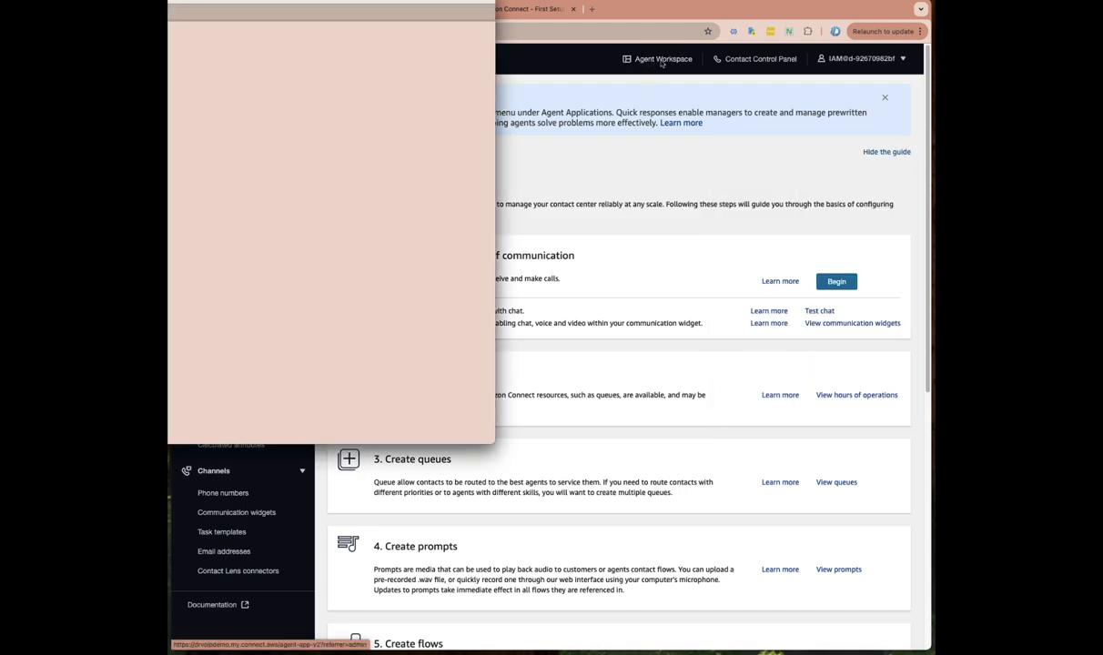
{"action": "left_click_drag", "start_coordinate": [418, 1], "coordinate": [803, 137]}
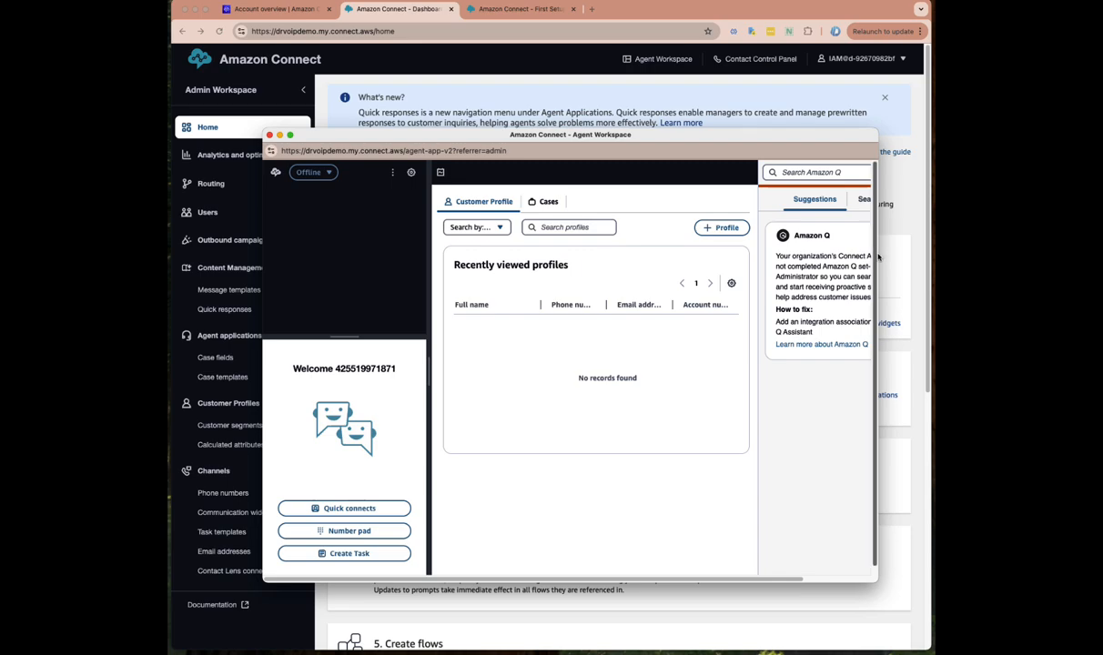
{"action": "left_click_drag", "start_coordinate": [878, 253], "coordinate": [910, 257]}
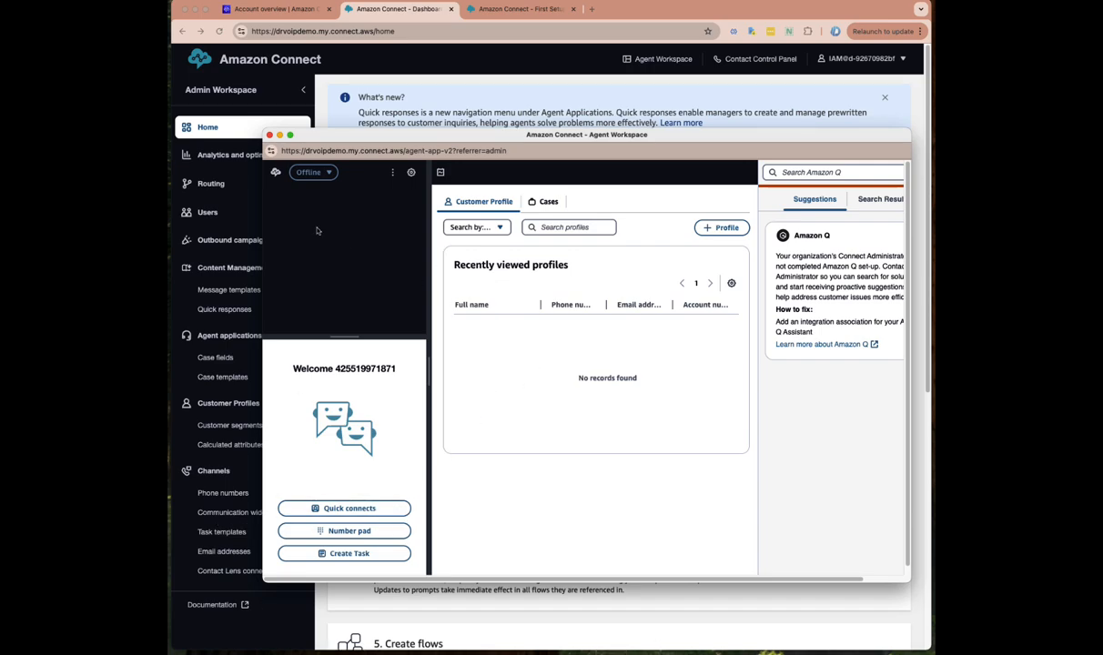
{"action": "left_click", "coordinate": [271, 136]}
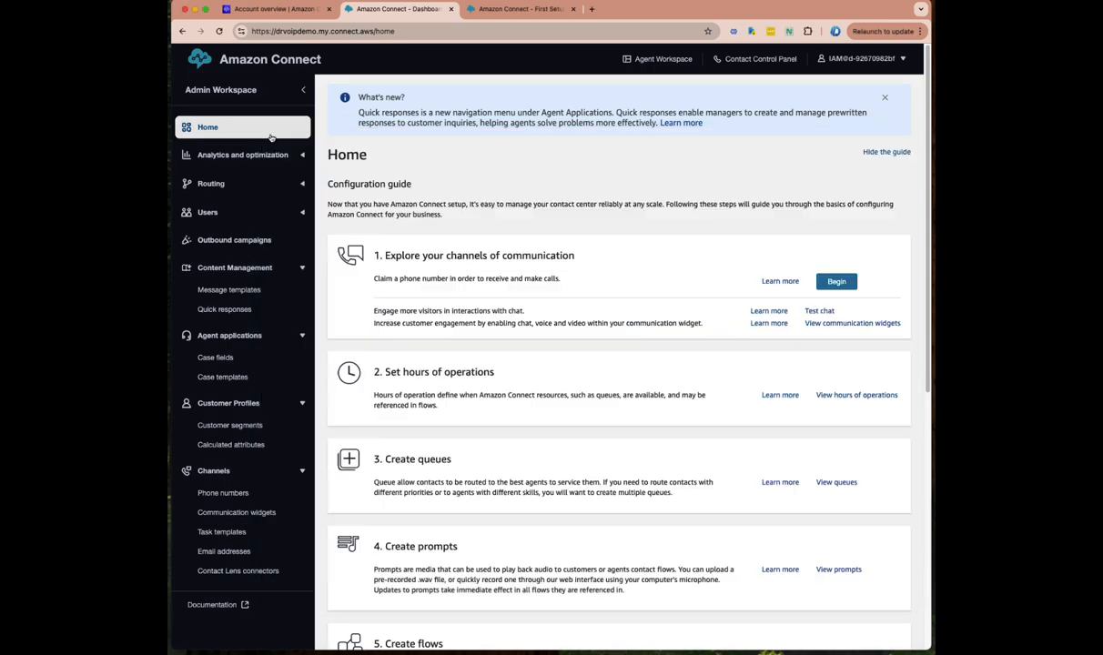